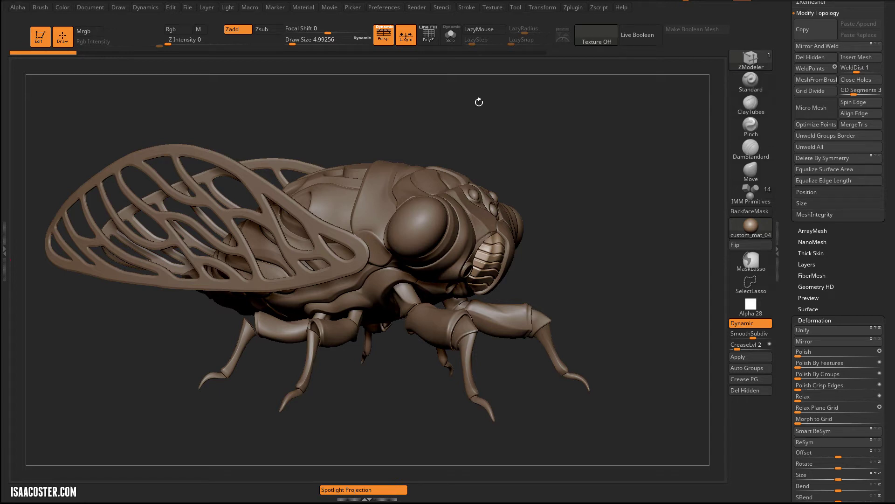
Step: Examine the cicada model all around, covering its underside, side, head and upper body
mouse_move(656, 253)
mouse_down()
mouse_move(631, 258)
mouse_move(622, 280)
mouse_move(633, 339)
mouse_move(641, 334)
mouse_move(642, 248)
mouse_up()
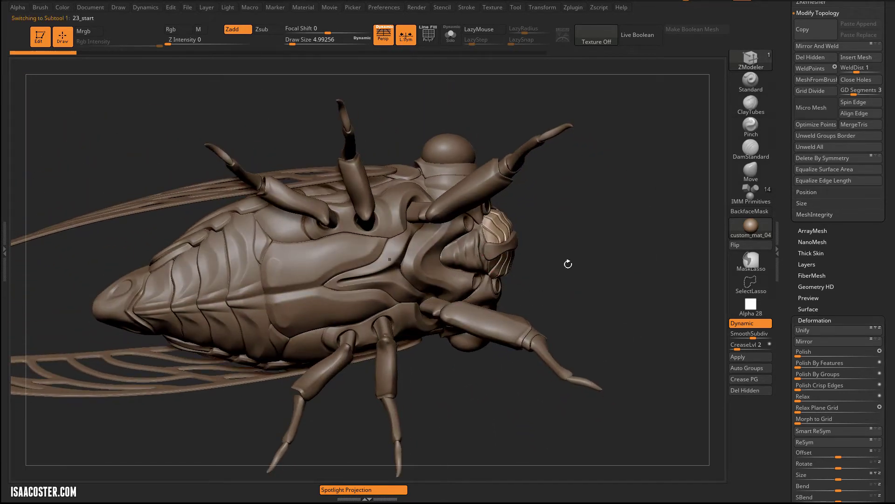
key(shift+d)
drag(568, 264, 621, 250)
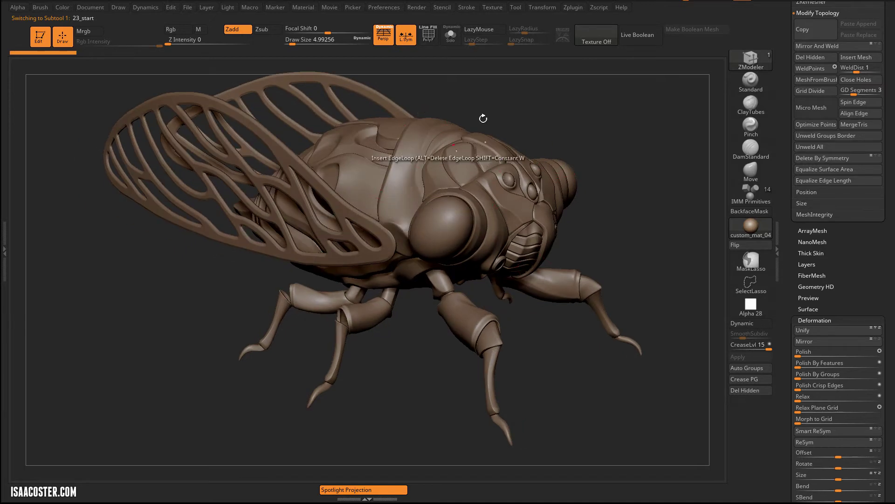
drag(483, 118, 540, 139)
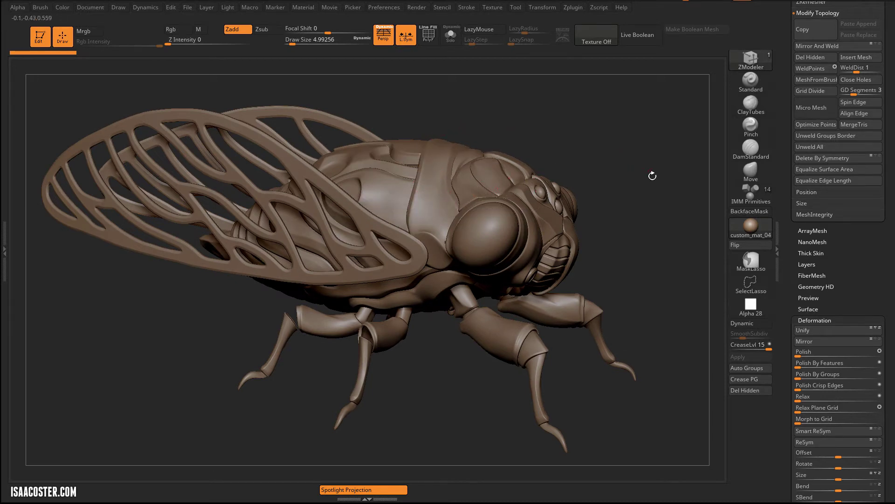
drag(652, 175, 574, 289)
drag(655, 241, 548, 296)
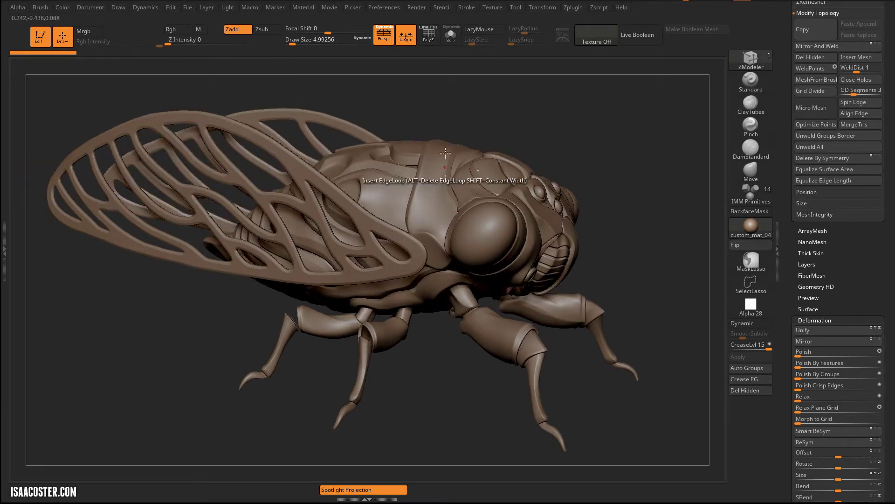
drag(533, 111, 432, 223)
drag(548, 117, 409, 171)
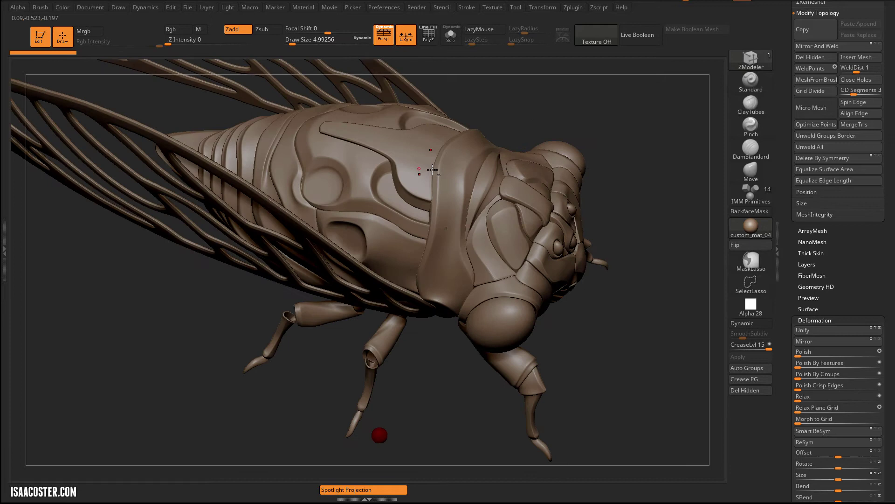
Step: Hide the raised dorsal plate subtool PM3D_ZSphere1_23 to inspect the thorax surface beneath it, and show the plate again
alt+click(422, 178)
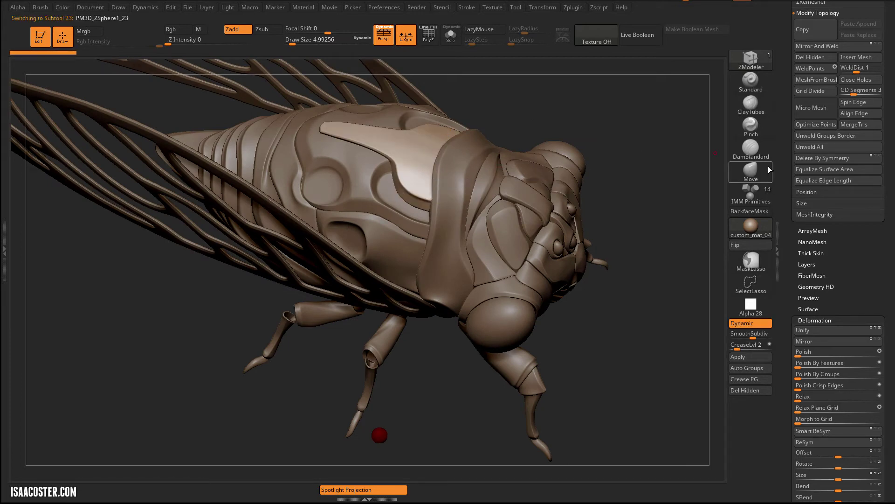
drag(786, 163, 791, 303)
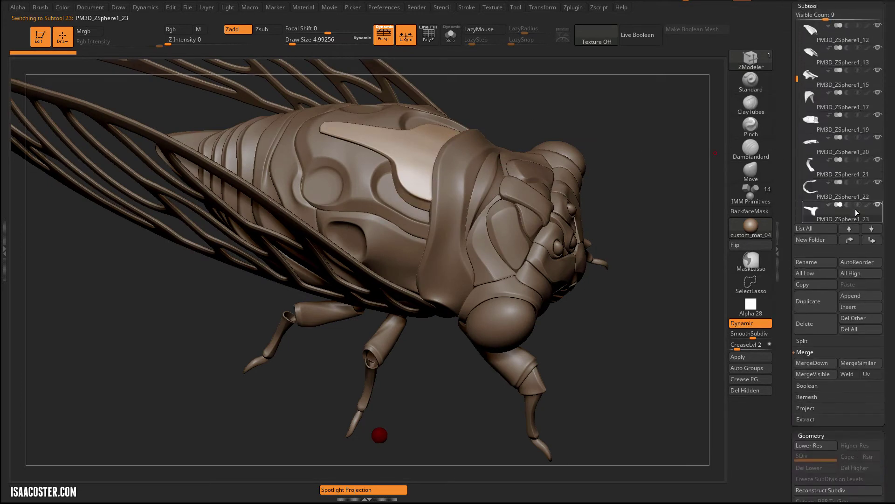
click(813, 186)
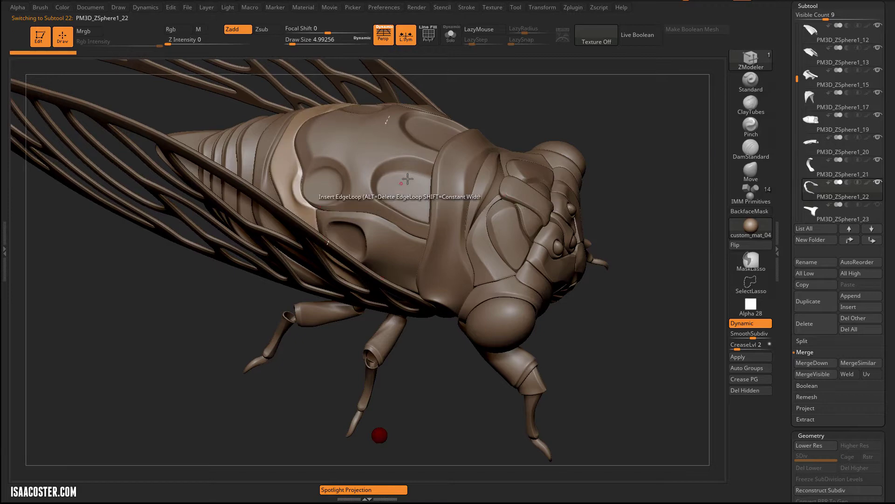
drag(594, 132, 428, 123)
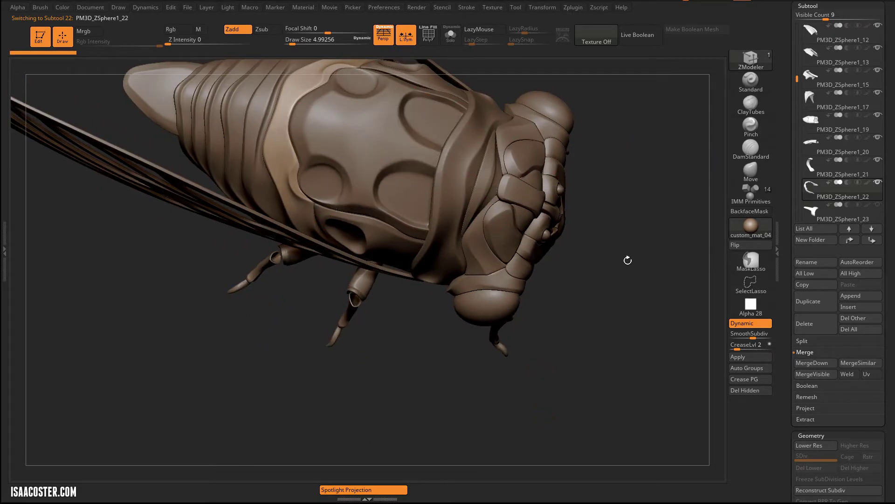
mouse_move(628, 259)
mouse_down()
mouse_move(626, 158)
mouse_move(513, 194)
mouse_up()
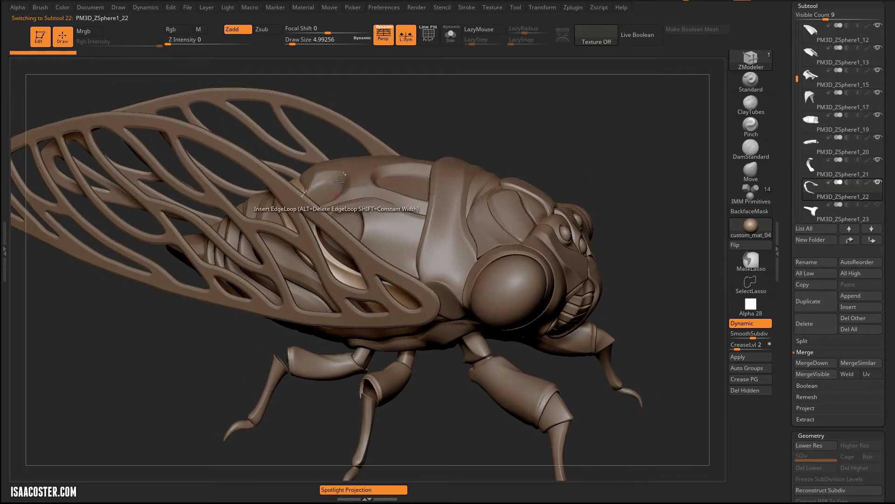
drag(637, 135, 611, 170)
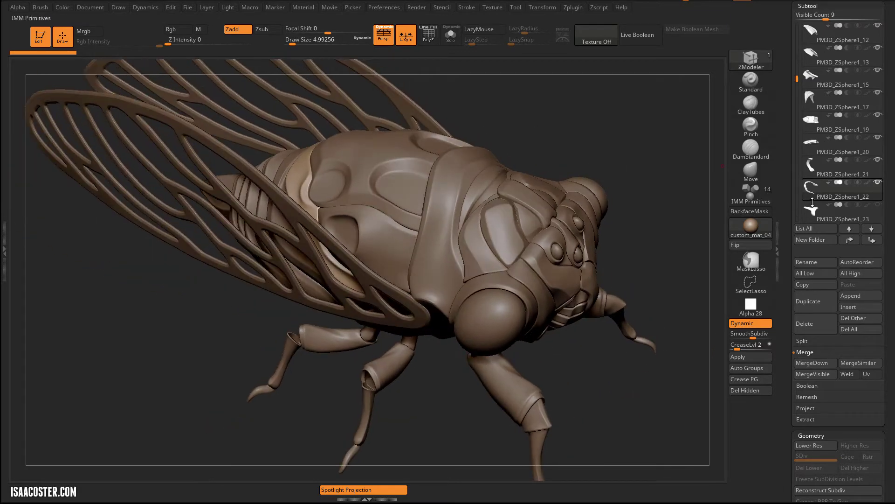
click(877, 203)
Step: Examine the cicada's wings, eyes, legs and ribbed face plates from the side and front
mouse_move(646, 142)
mouse_down()
mouse_move(630, 205)
mouse_move(645, 130)
mouse_up()
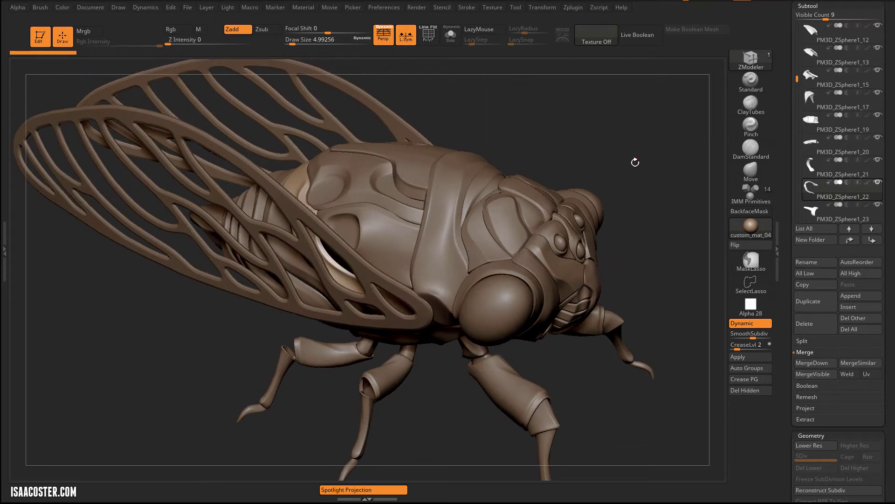
drag(635, 161, 616, 254)
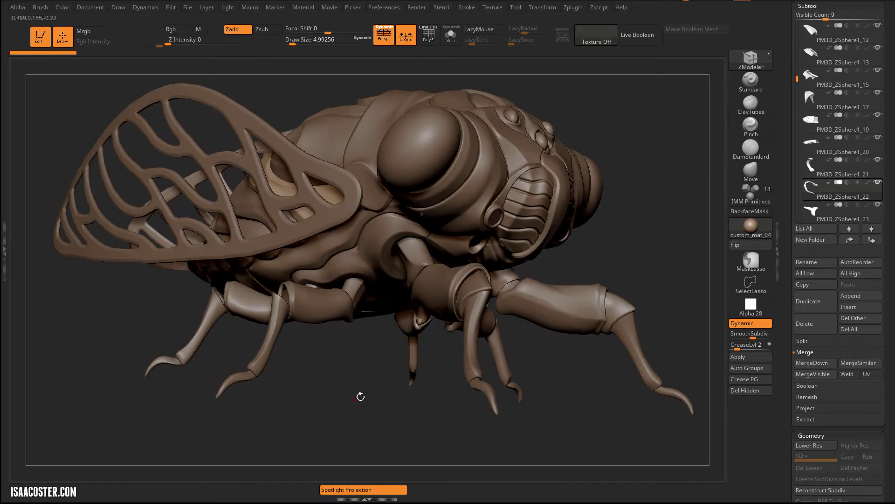
drag(360, 396, 502, 290)
drag(587, 410, 541, 431)
drag(449, 417, 420, 414)
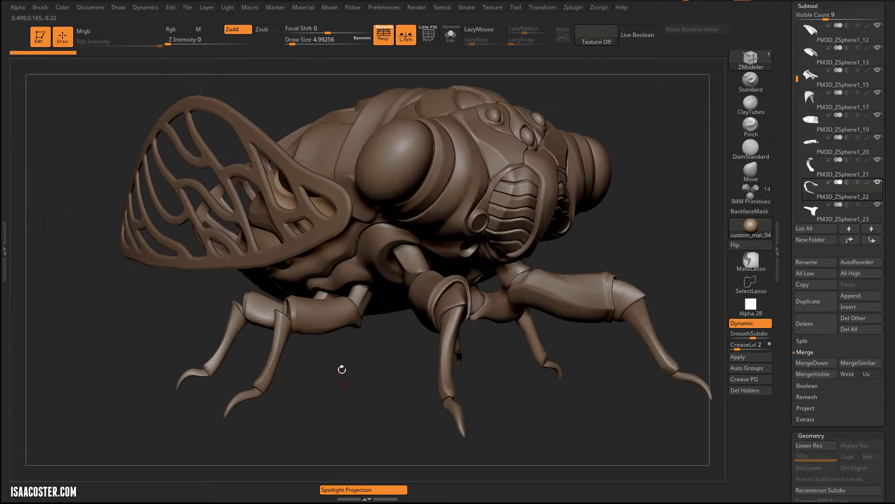
drag(356, 387, 527, 348)
drag(484, 410, 477, 370)
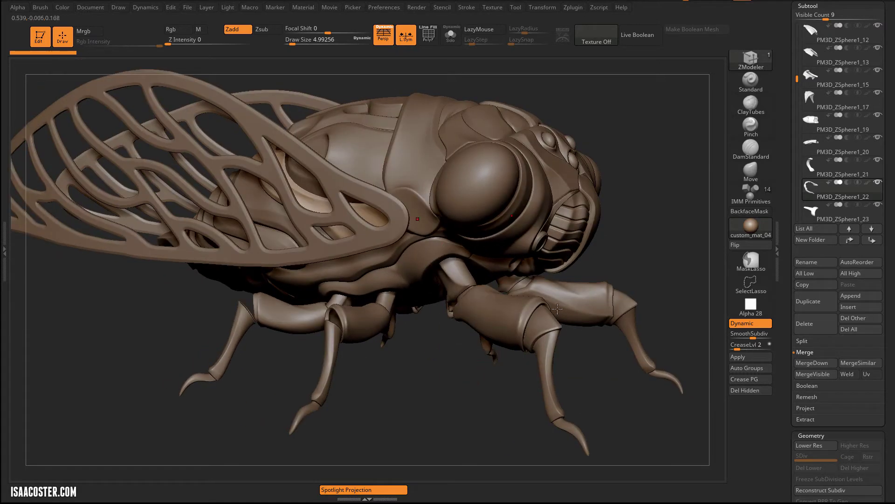
drag(624, 230, 487, 225)
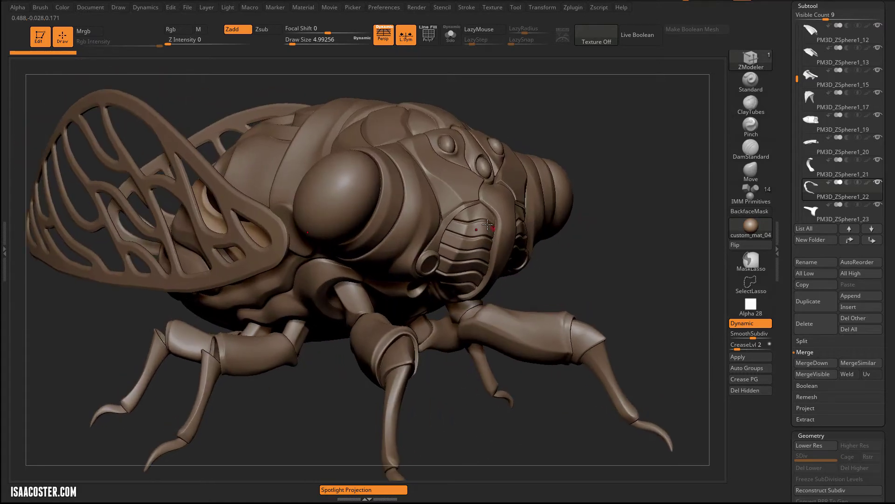
Step: Select the ribbed face plates subtool and isolate it with Solo
alt+click(486, 225)
drag(611, 258, 565, 255)
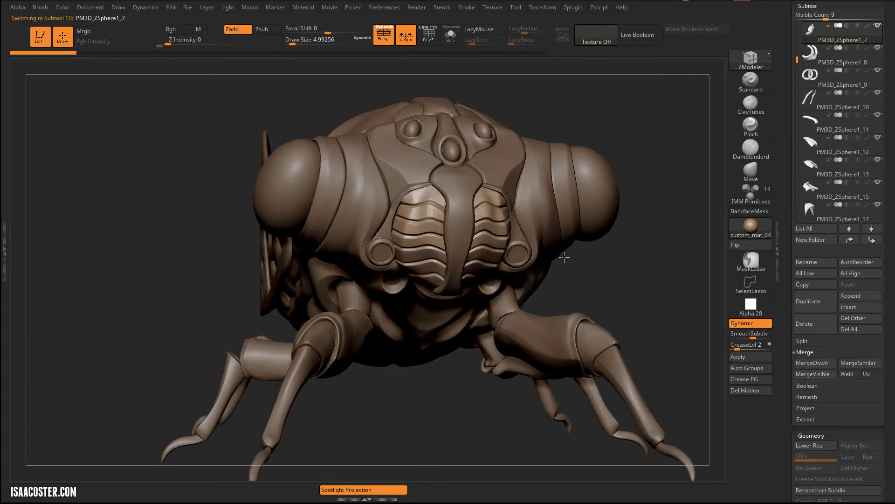
click(451, 36)
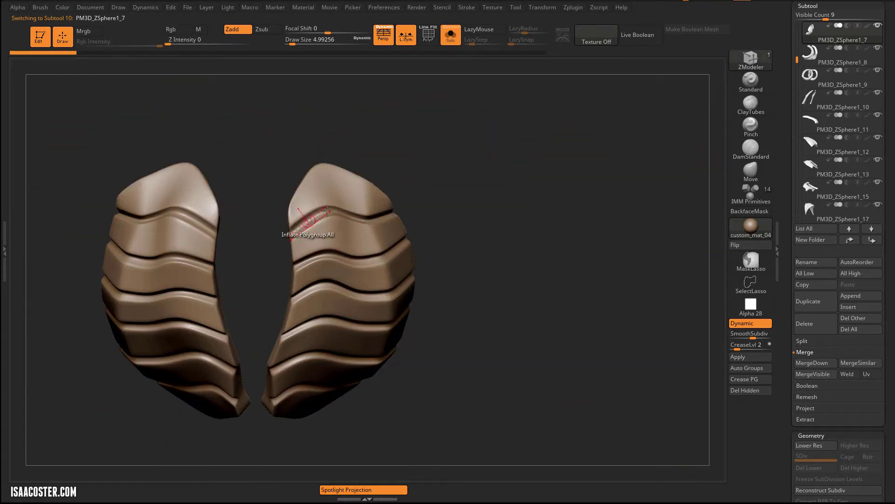
alt+drag(489, 259, 510, 164)
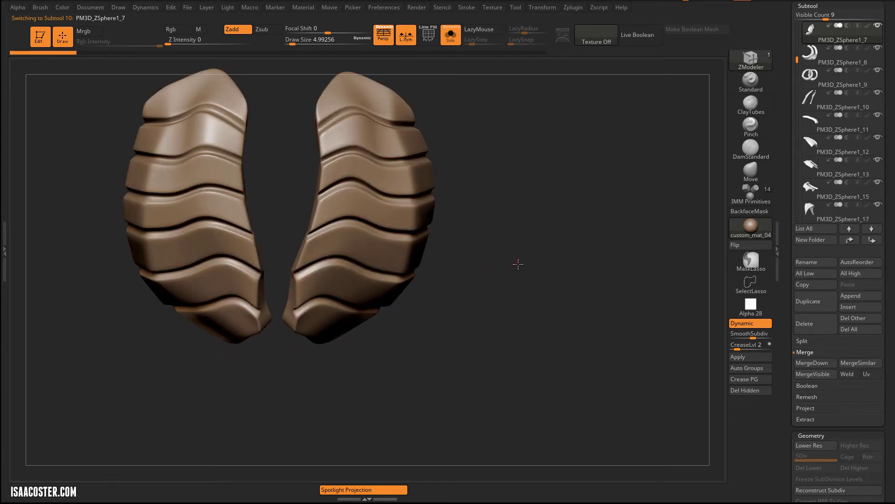
drag(518, 263, 583, 263)
Step: Turn off dynamic subdivision on the face plates and display their polygroup wireframe
key(shift+d)
mouse_move(579, 180)
shift+mouse_down()
mouse_move(611, 178)
mouse_move(662, 140)
shift+mouse_up()
key(shift+f)
alt+drag(159, 319, 66, 462)
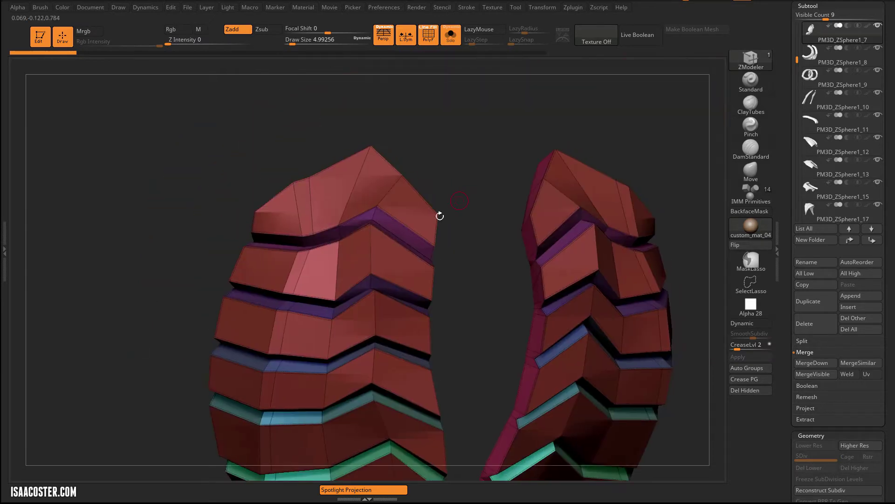
Step: Delete the edge loops that form the upper four grooves on one of the two face plates
click(407, 227)
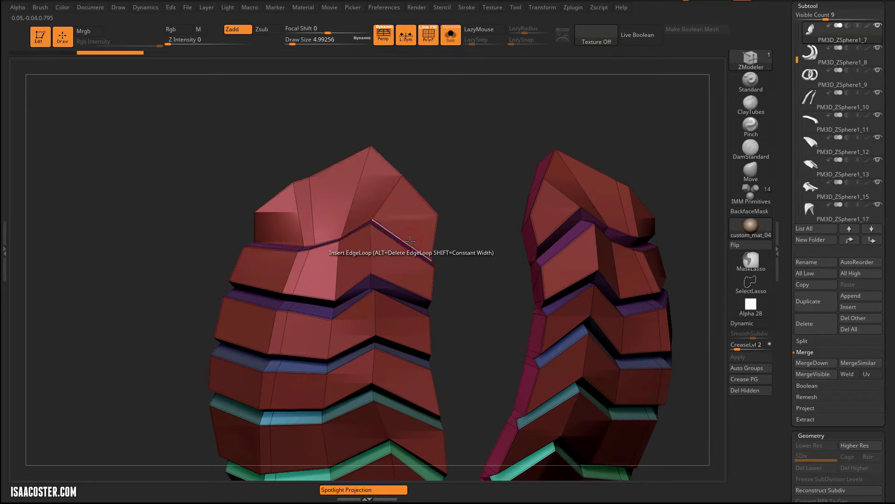
drag(468, 311, 450, 240)
alt+click(403, 262)
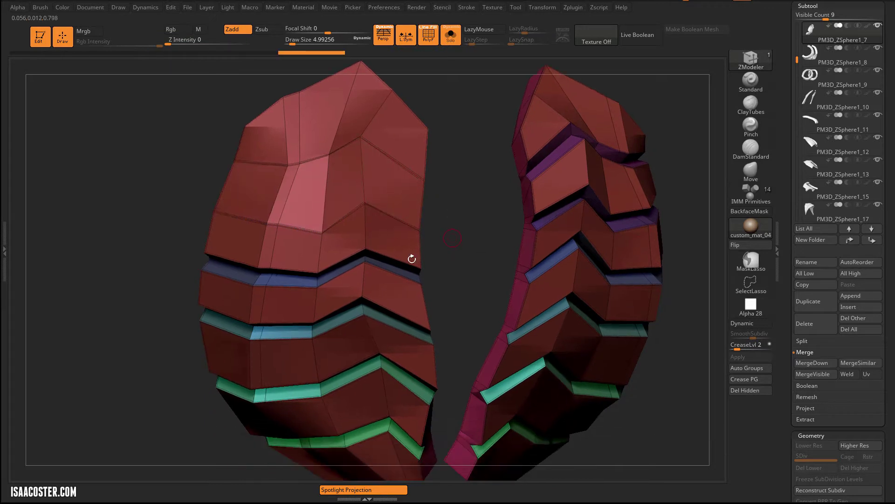
click(403, 263)
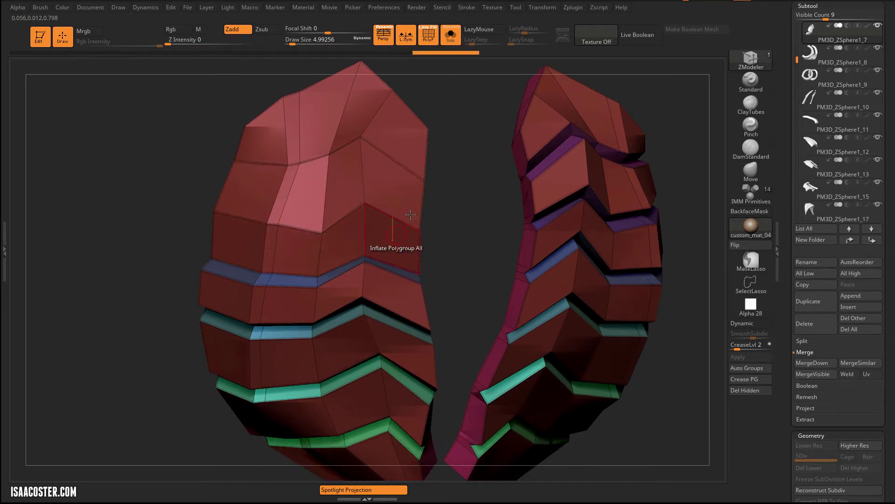
click(384, 268)
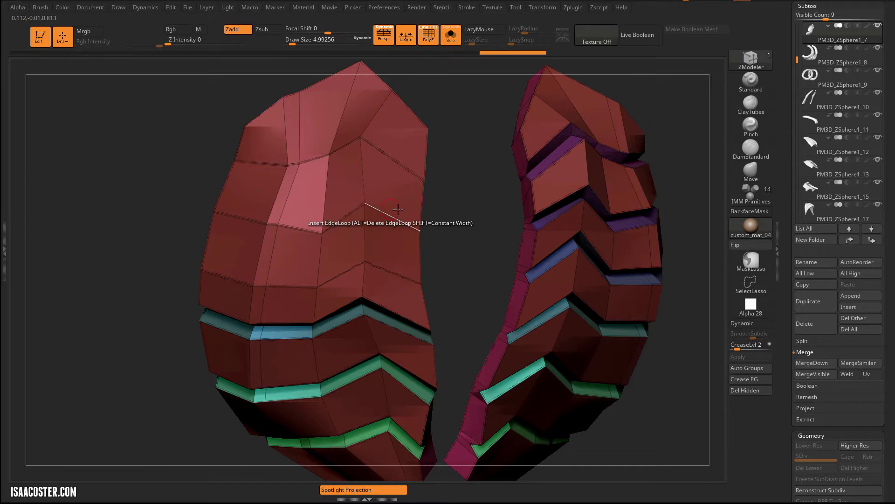
drag(452, 226, 436, 276)
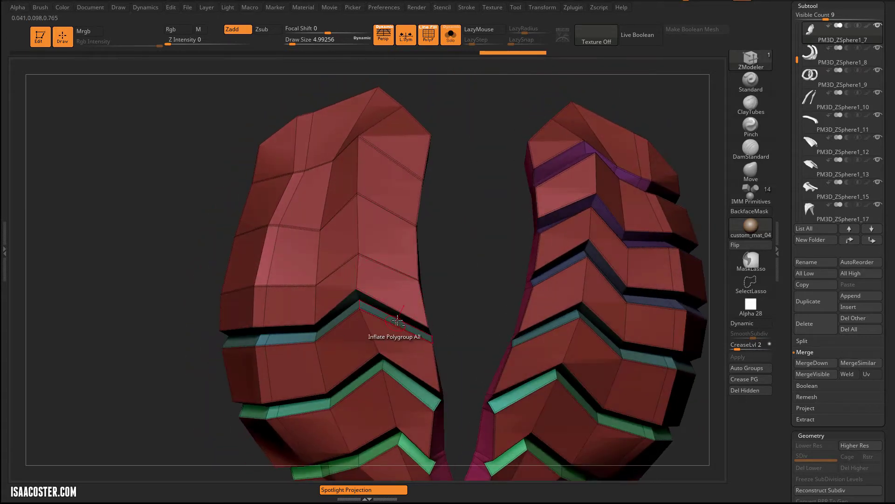
alt+click(400, 313)
alt+click(399, 318)
mouse_move(453, 316)
mouse_down()
mouse_move(468, 221)
mouse_move(466, 236)
mouse_move(486, 219)
mouse_move(372, 280)
mouse_move(363, 219)
mouse_up()
Step: Mirror the face plates with the Deformation Mirror and apply Mirror And Weld so both plates lose the upper grooves
scroll(789, 196, down, 10)
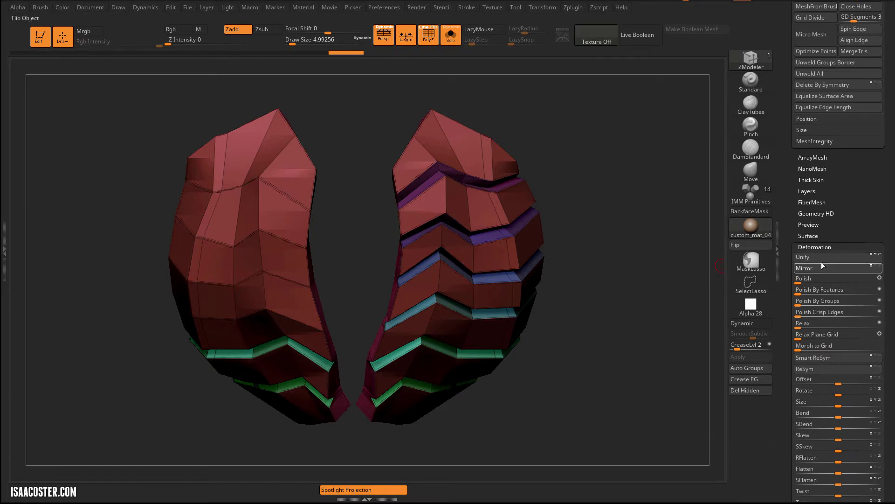
click(822, 266)
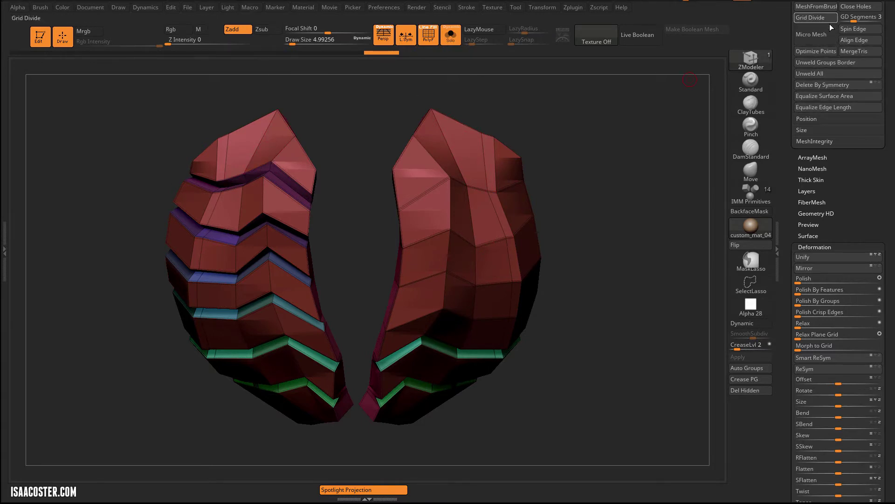
scroll(854, 177, up, 4)
click(822, 75)
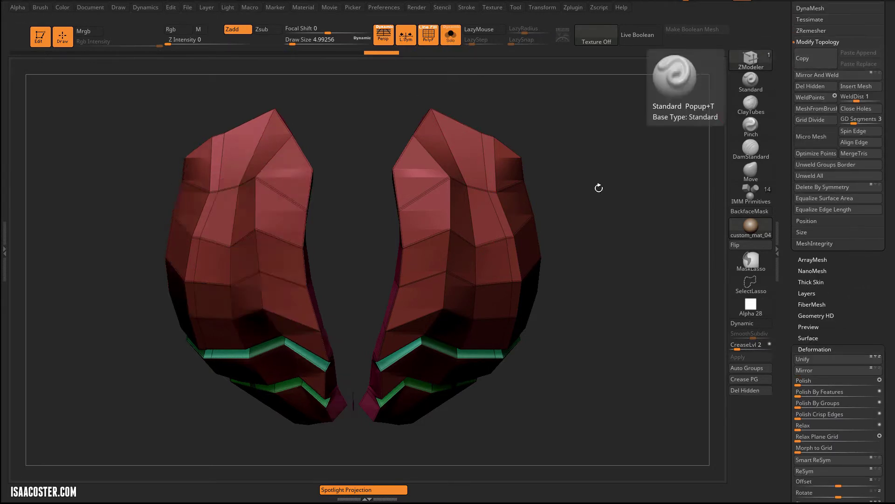
Step: Inspect the remaining lower grooves up close and preview the plates smoothed with dynamic subdivision and no wireframe
drag(598, 187, 632, 229)
drag(555, 208, 459, 181)
mouse_move(383, 290)
alt+mouse_down()
mouse_move(371, 396)
mouse_move(399, 293)
alt+mouse_up()
ctrl+alt+shift+drag(418, 263, 418, 312)
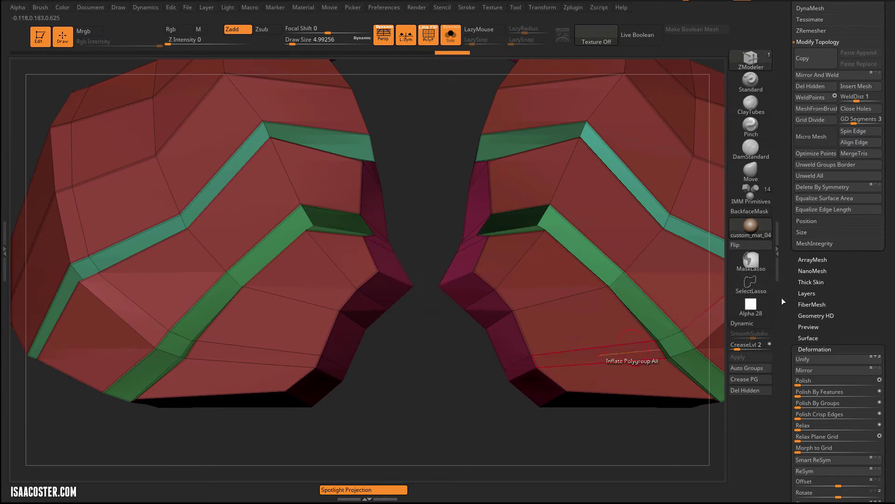
click(817, 88)
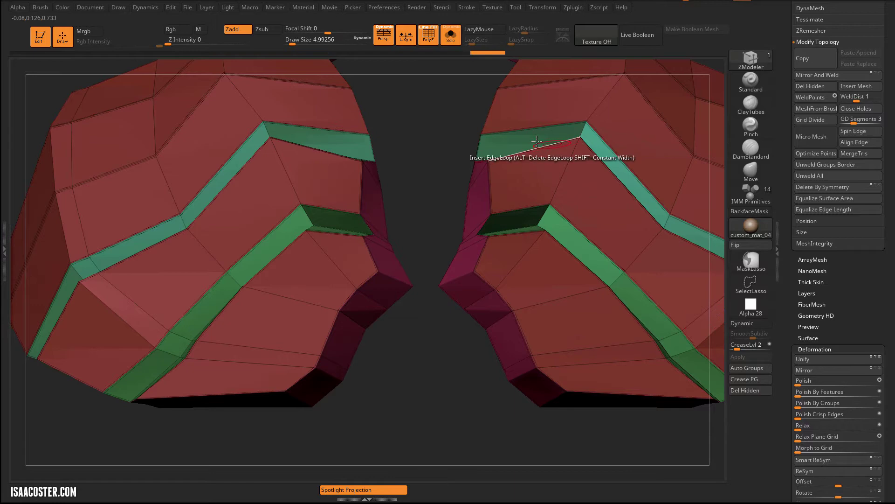
alt+drag(469, 155, 429, 92)
key(d)
drag(427, 325, 423, 292)
key(shift+f)
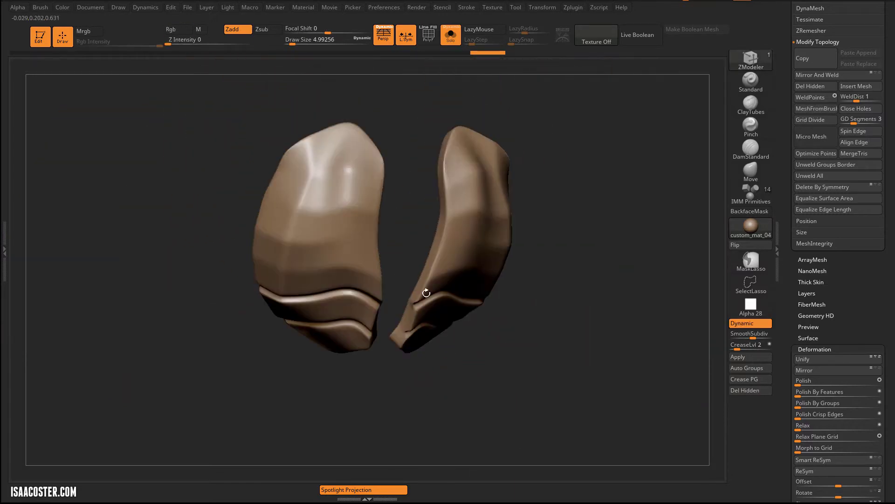
Step: Switch the ZModeler edge action to Crease and uncrease the leftover edge loops across the upper part of the plates
key(shift+f)
key(shift+d)
alt+drag(406, 164, 536, 133)
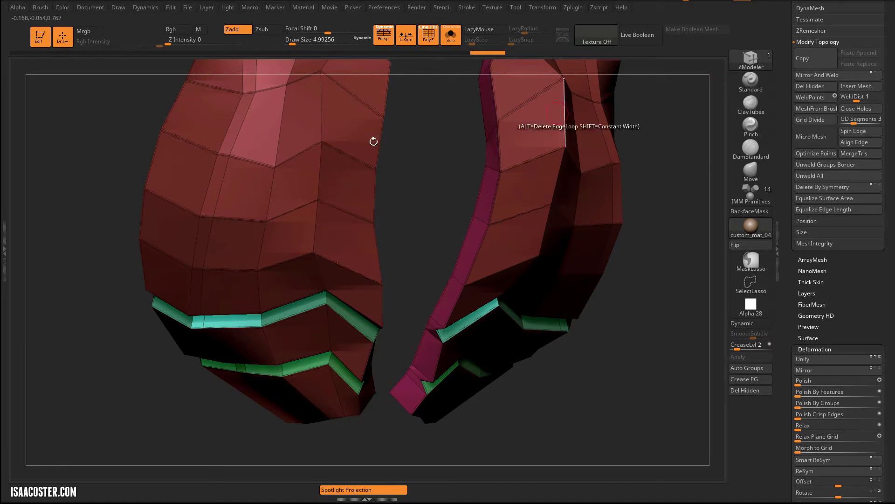
key(space)
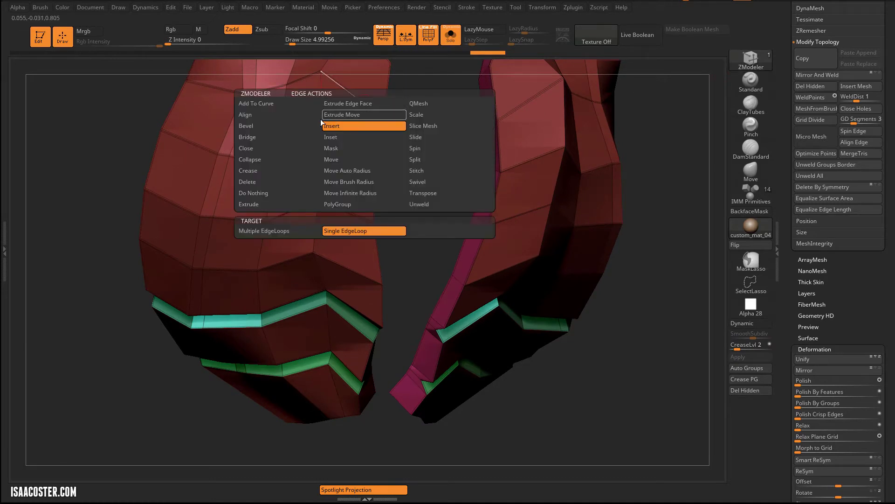
click(273, 170)
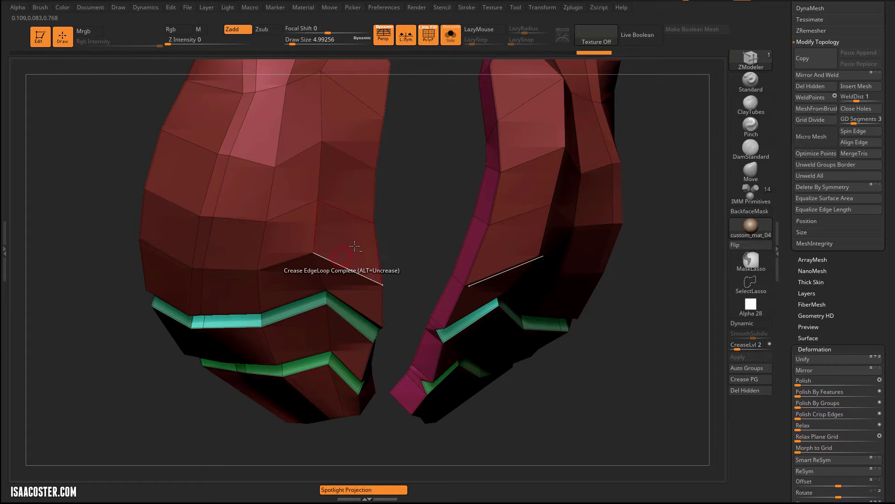
Step: Restore the smoothed display of the face plates without wireframe and exit Solo to show the whole cicada
key(d)
key(shift+f)
key(f)
drag(558, 135, 533, 143)
click(451, 34)
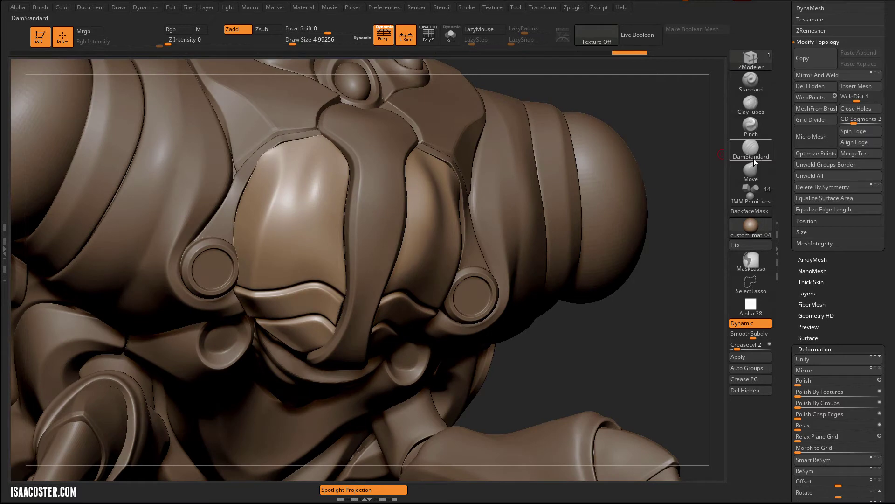
Step: Adjust the upper and outer edges of the face plates with the Move brush at draw sizes of about 80 and 44
click(751, 171)
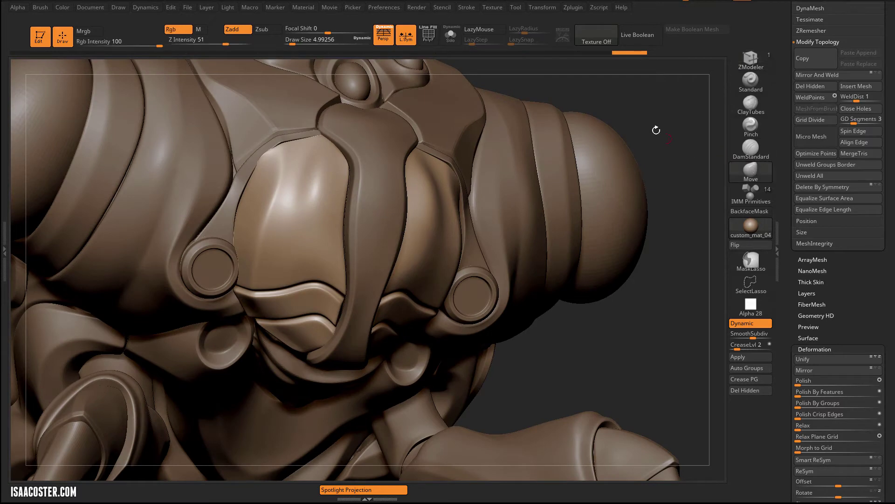
drag(656, 129, 536, 130)
key(s)
mouse_move(275, 161)
mouse_down()
mouse_move(293, 158)
mouse_move(268, 164)
mouse_up()
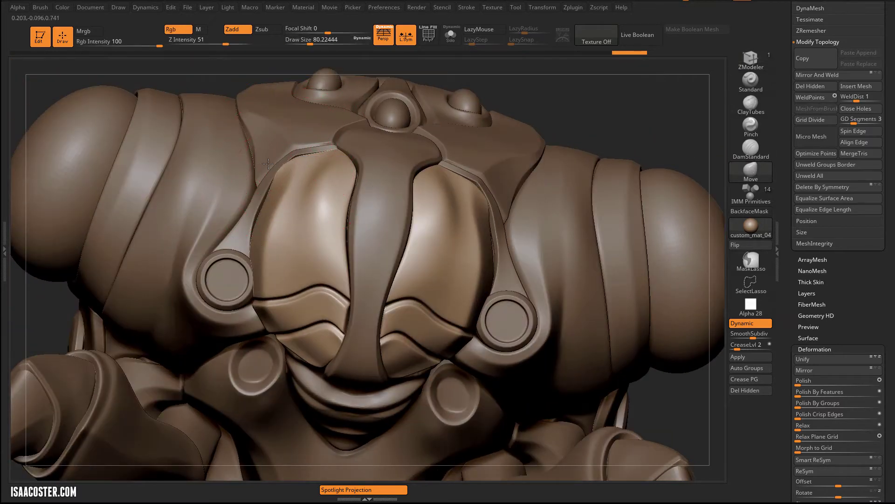
key(s)
drag(265, 208, 255, 208)
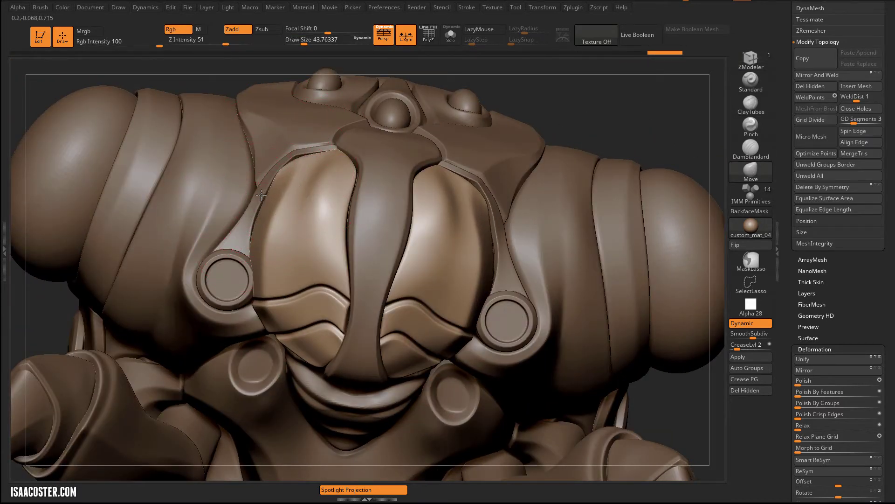
alt+click(292, 153)
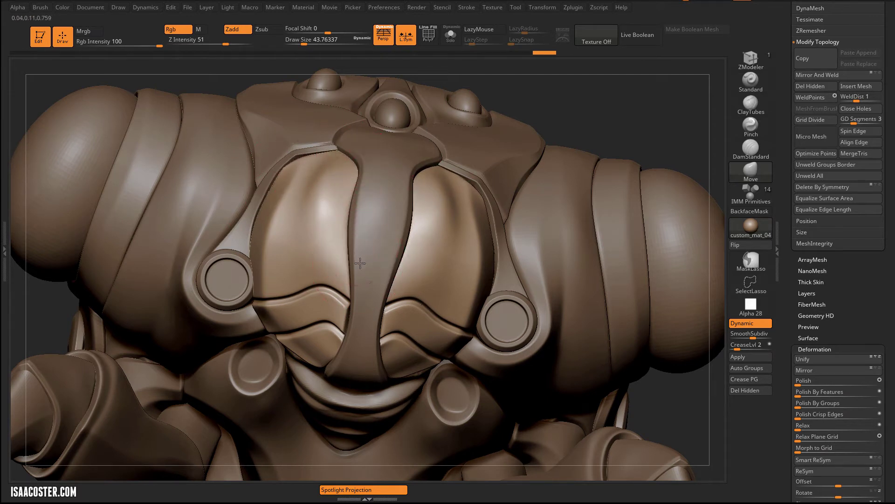
Step: Nudge the lower edges and outer corners of the face plates with the Move brush, reducing the draw size to about 22 and 11
key(s)
drag(353, 312, 345, 320)
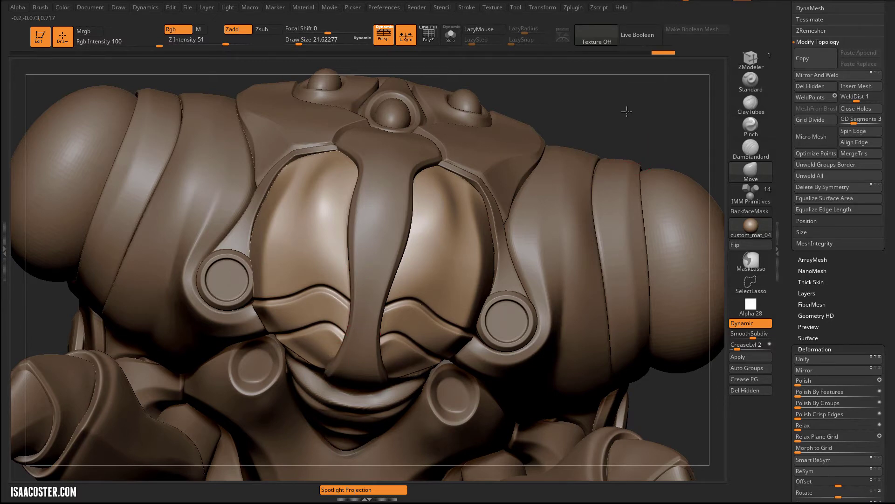
drag(627, 110, 335, 369)
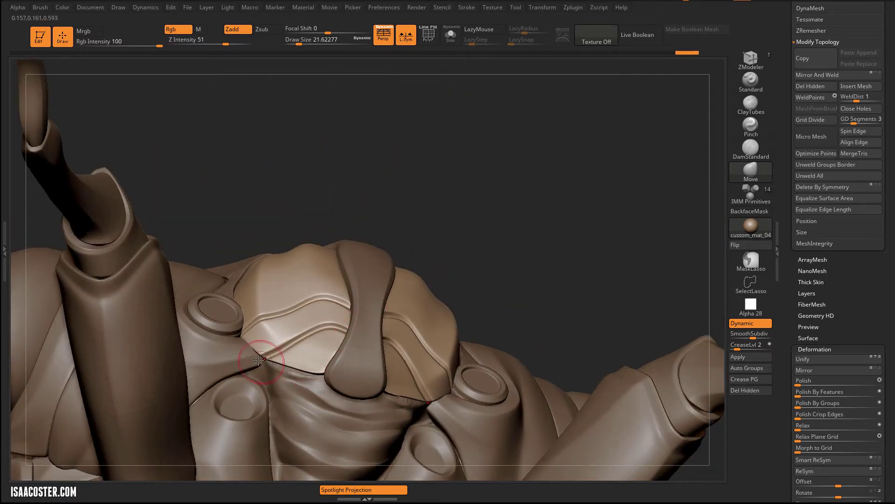
drag(410, 187, 250, 332)
key(bracketleft)
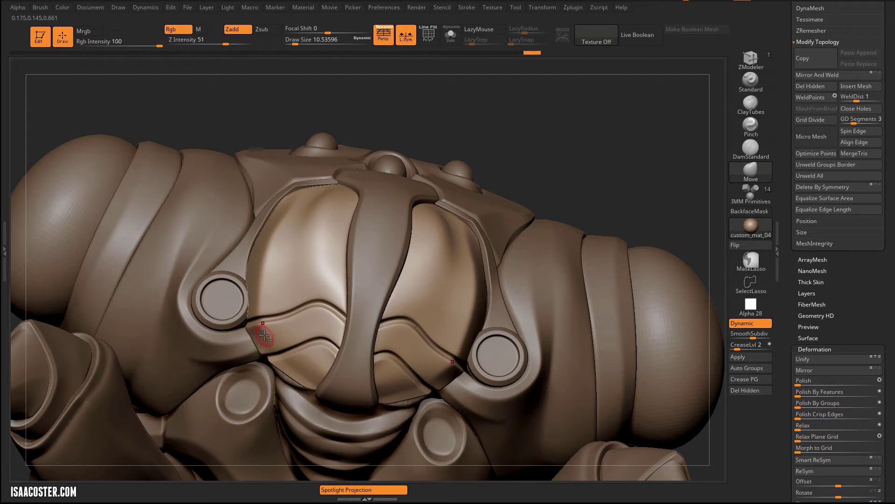
drag(260, 329, 266, 330)
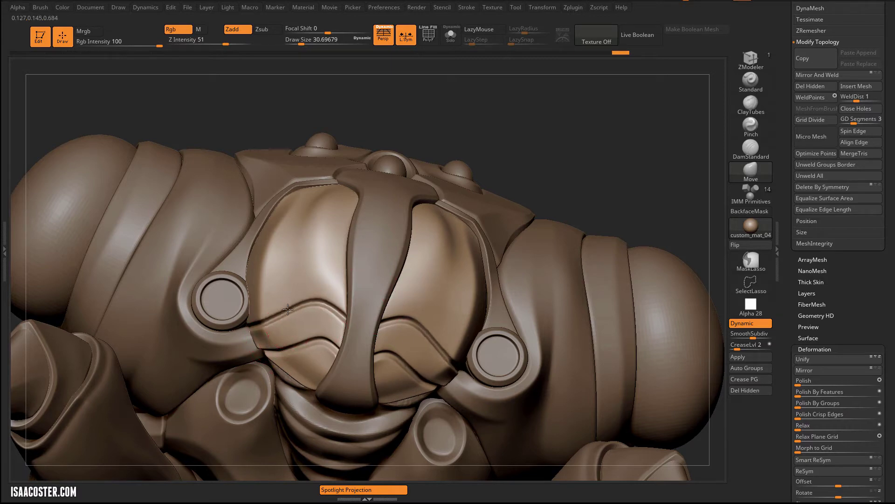
Step: Switch to the ClayTubes brush and select the knee joint subtool of the front legs, framing the legs
alt+drag(540, 173, 530, 74)
drag(552, 210, 614, 224)
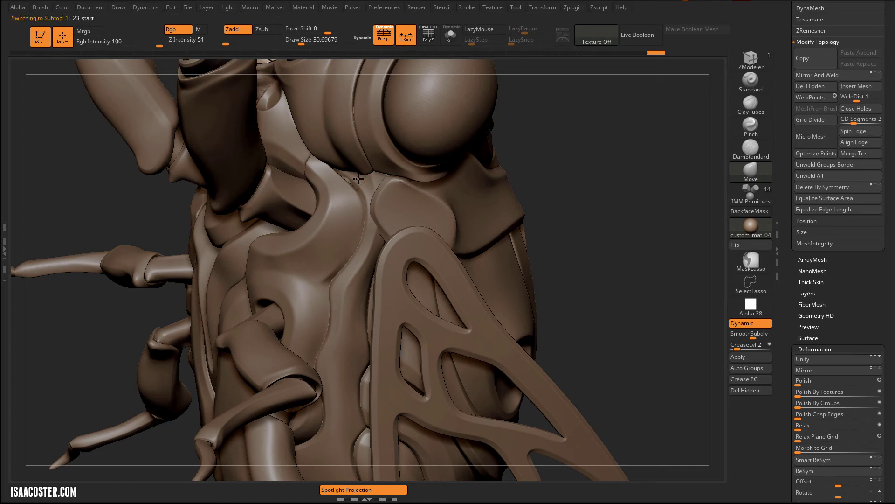
key(shift+d)
click(753, 105)
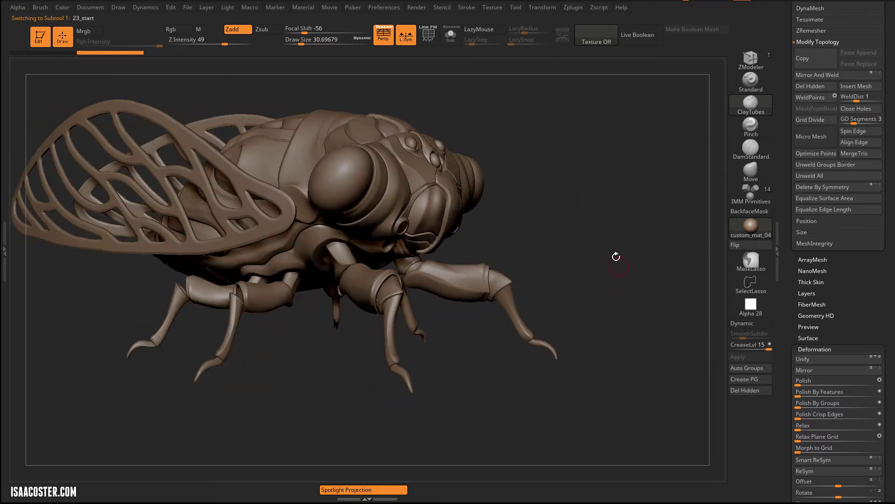
drag(601, 210, 490, 219)
alt+click(520, 297)
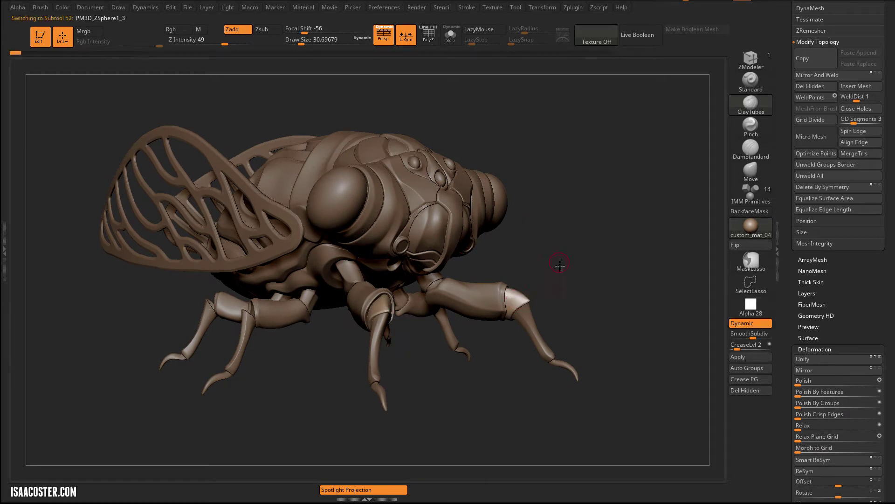
alt+drag(561, 265, 598, 252)
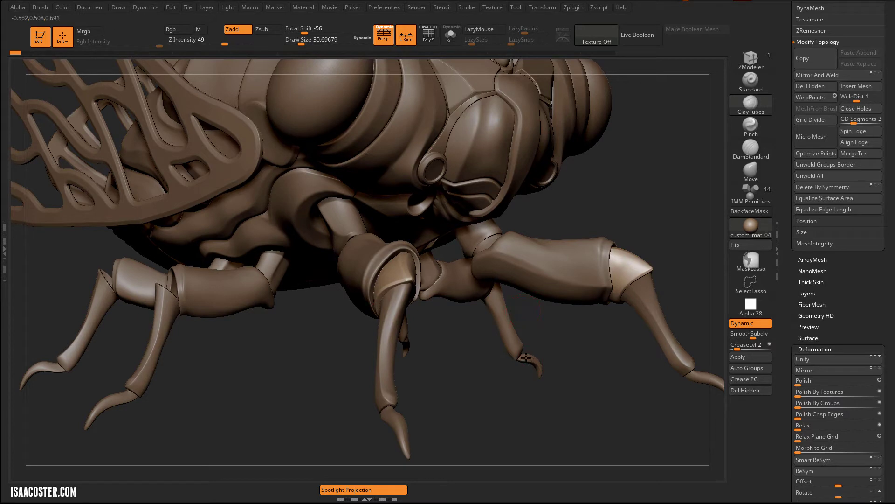
mouse_move(555, 374)
mouse_down()
mouse_move(541, 380)
mouse_move(563, 394)
mouse_move(483, 364)
mouse_up()
Step: Duplicate the front-leg knee joint subtool and hide the original
drag(790, 124, 798, 247)
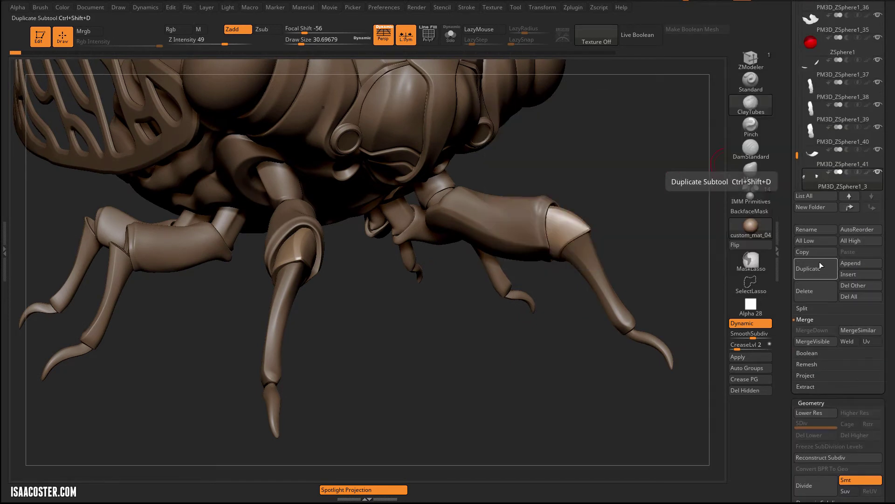
click(809, 268)
click(878, 150)
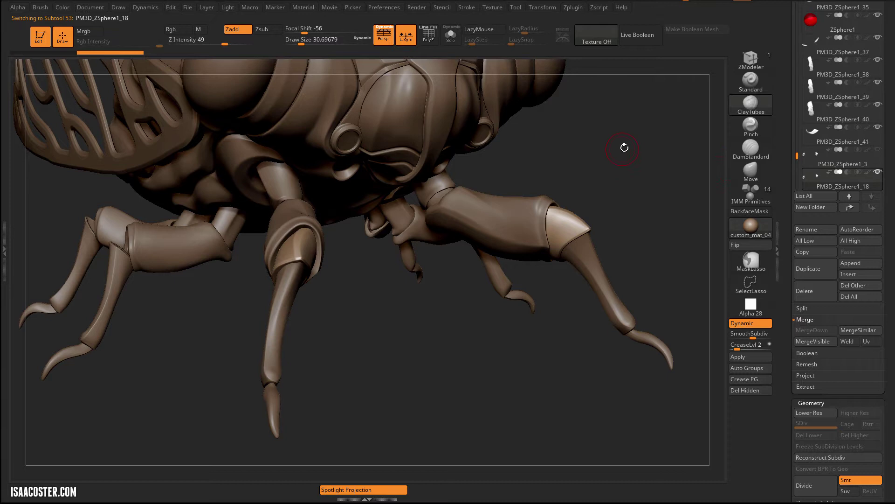
mouse_move(625, 145)
mouse_down()
mouse_move(626, 136)
mouse_move(603, 135)
mouse_move(623, 140)
mouse_up()
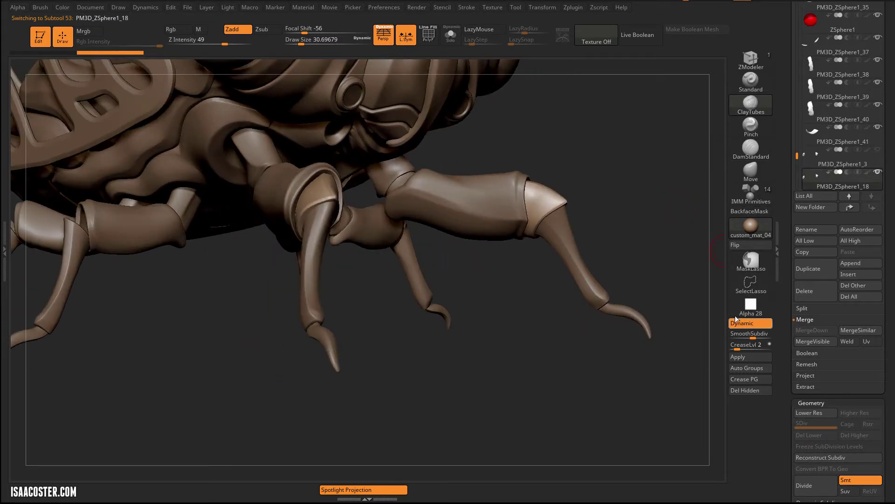
alt+drag(625, 179, 627, 233)
Step: Isolate the duplicated knee joints in Solo and show their low-resolution base mesh with polyframe
key(shift+d)
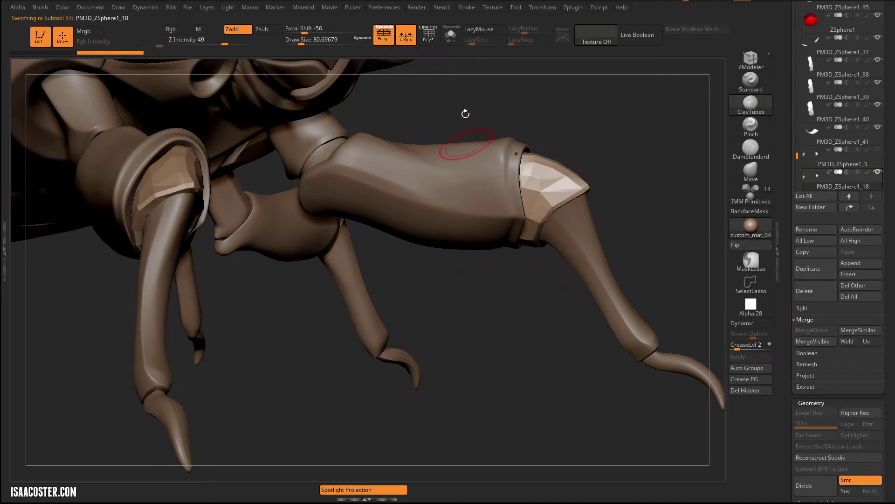
key(shift+f)
click(450, 35)
drag(568, 141, 466, 135)
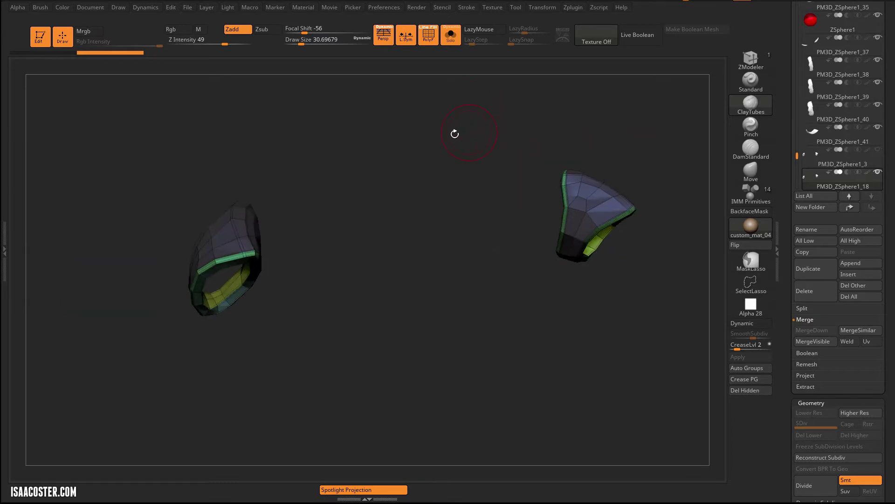
Step: Reactivate dynamic subdivision on the duplicated joints and apply it with 4 smooth subdivision levels as real geometry
key(d)
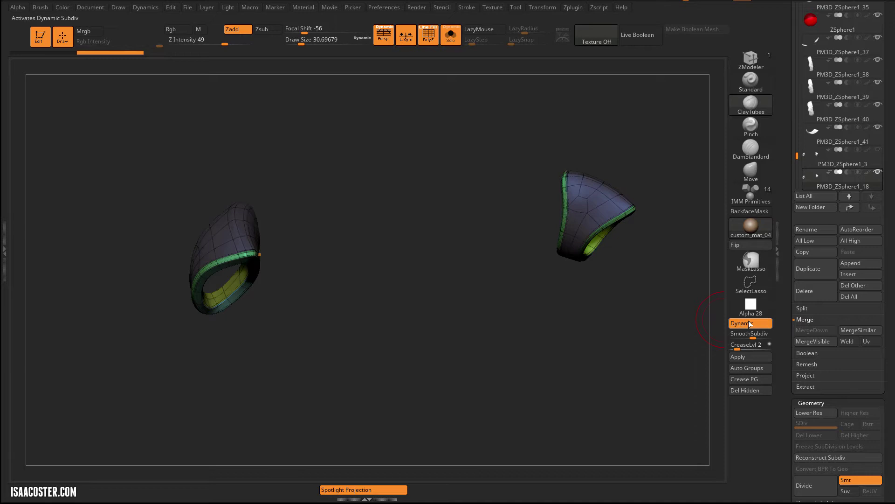
scroll(806, 292, down, 5)
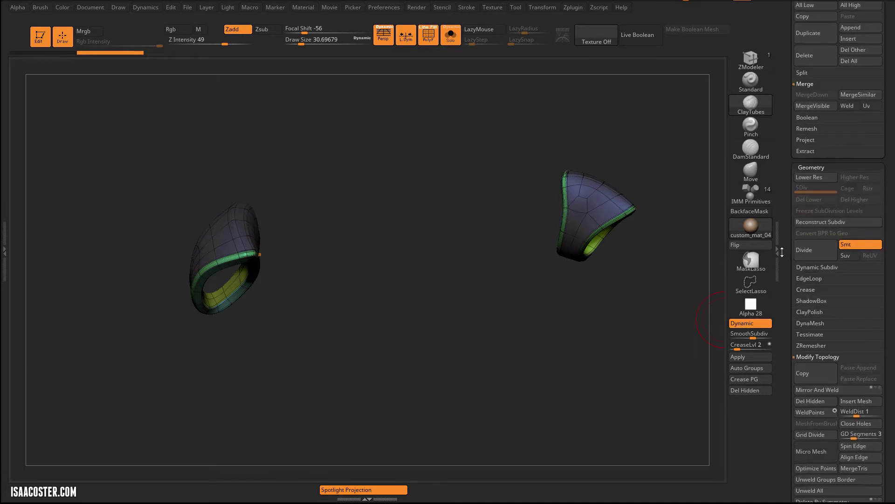
drag(792, 366, 792, 356)
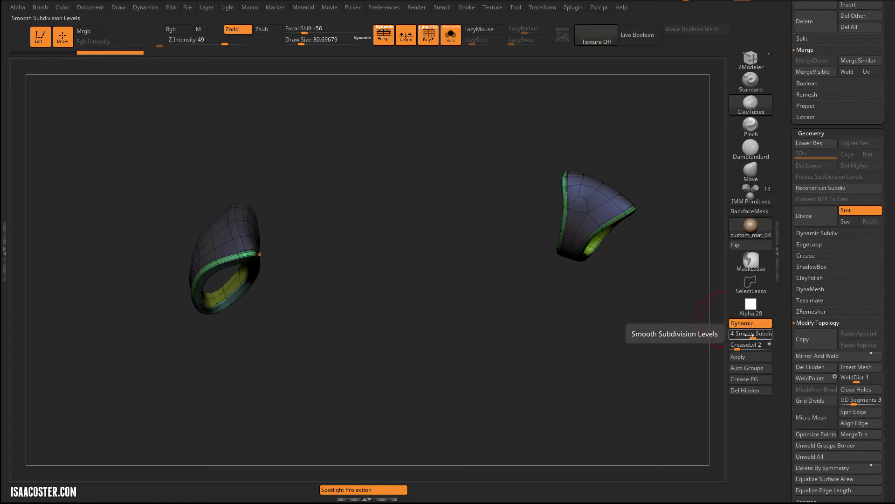
click(742, 357)
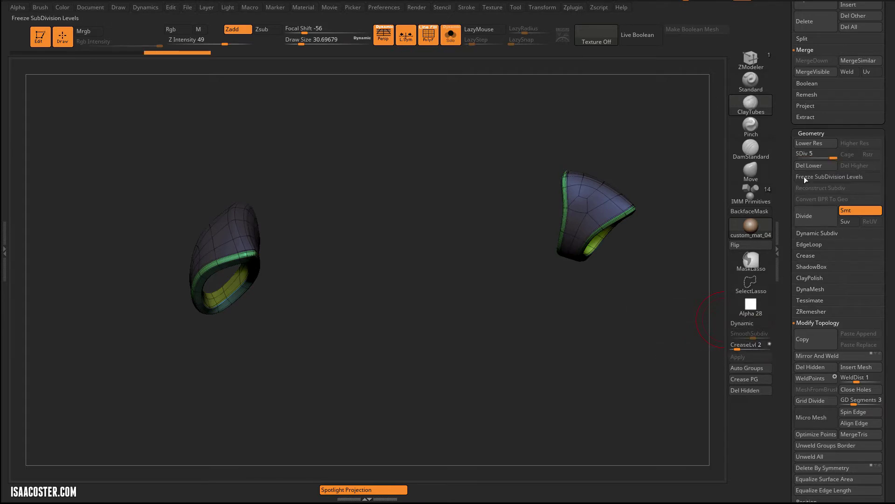
Step: Hide the wireframe on the knee joints and reduce the draw size to about 10.5
key(shift+f)
mouse_move(583, 322)
mouse_down()
mouse_move(530, 329)
mouse_move(536, 377)
mouse_up()
key(bracketleft)
key(bracketleft)
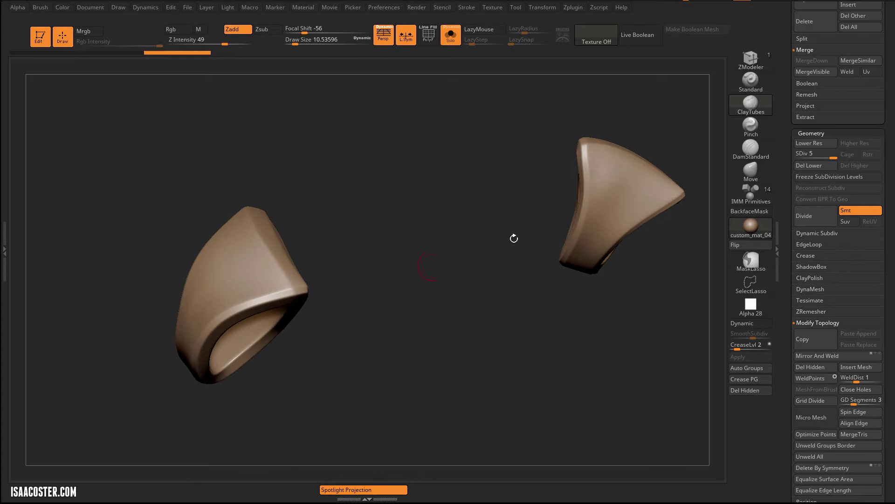
Step: Try carving curved test grooves into the outer face of the knee joint with the DamStandard brush
click(751, 148)
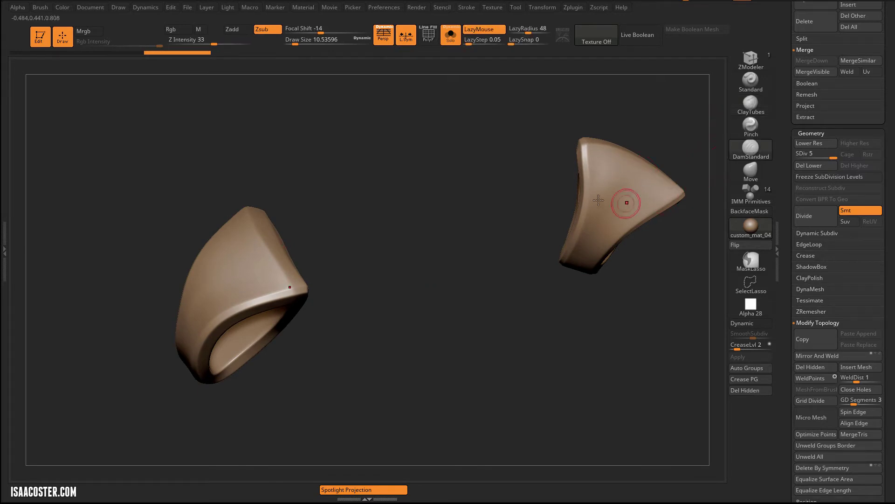
mouse_move(615, 162)
mouse_down()
mouse_move(638, 198)
mouse_move(635, 219)
mouse_move(630, 198)
mouse_up()
drag(625, 140, 523, 154)
alt+drag(595, 131, 583, 230)
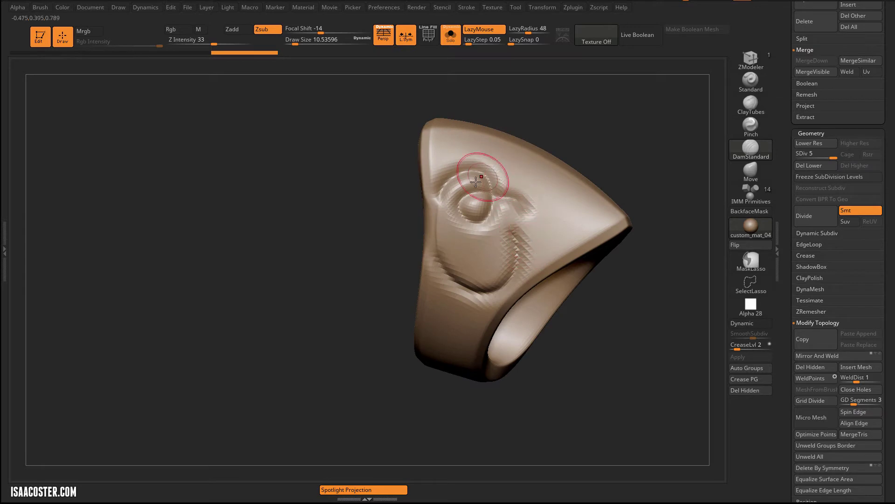
drag(598, 154, 572, 158)
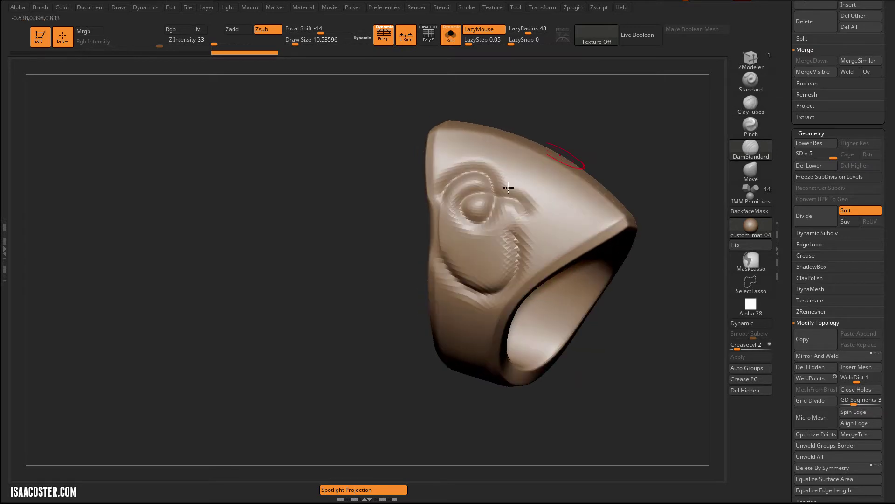
Step: Undo the test grooves and divide the knee joint mesh to subdivision level 6
key(ctrl+z)
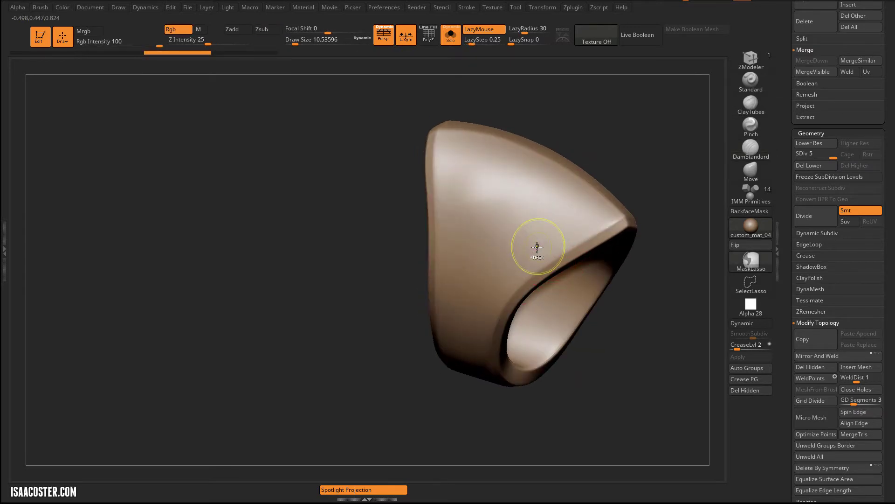
key(ctrl+shift+z)
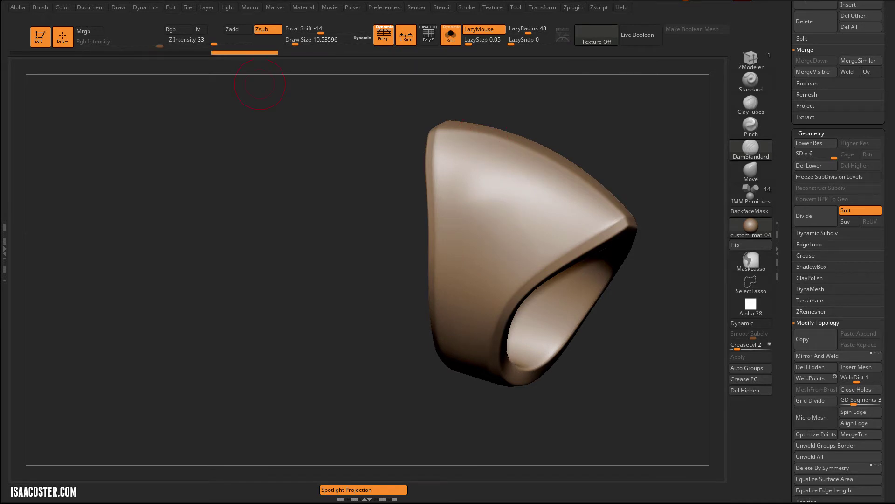
Step: Switch to the ArtStation library in the browser and review the Leather & Fabric Compression Folds and Tension Folds brush packs
drag(0, 6, 264, 4)
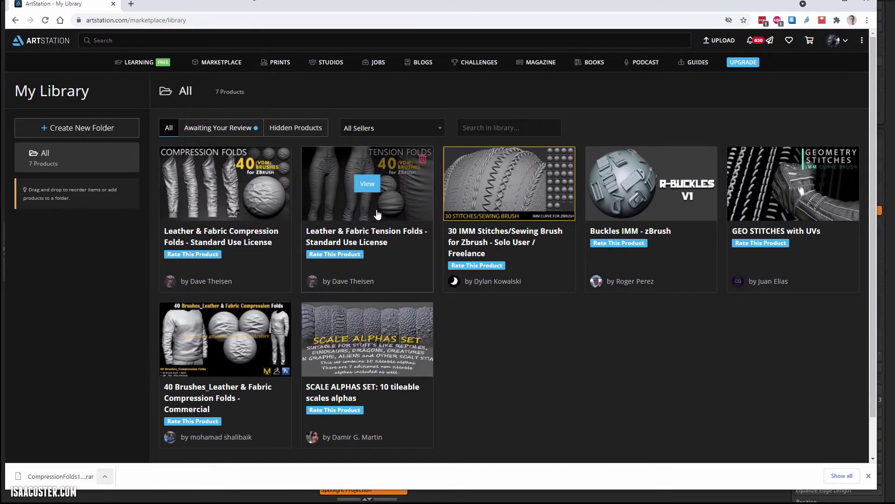
click(234, 202)
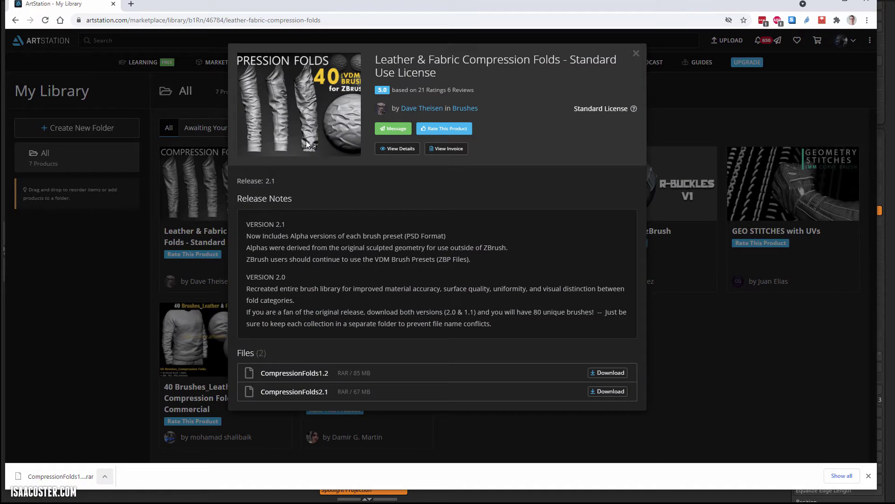
click(734, 325)
click(337, 202)
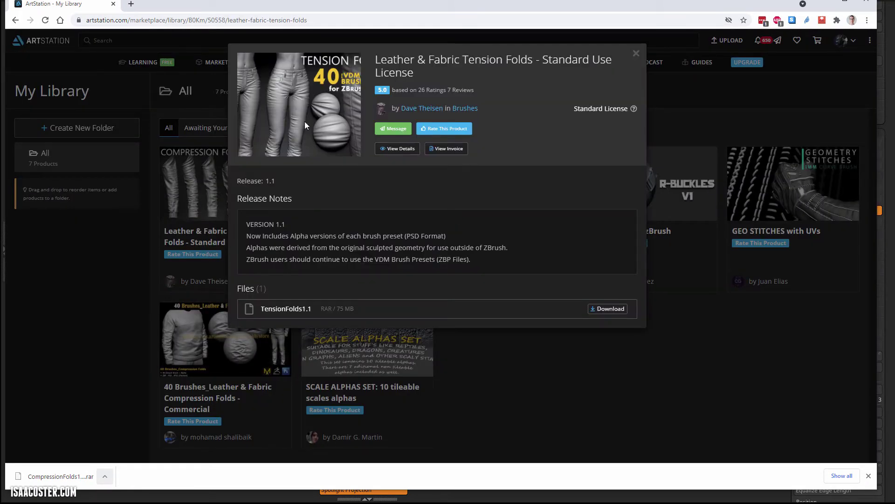
click(637, 54)
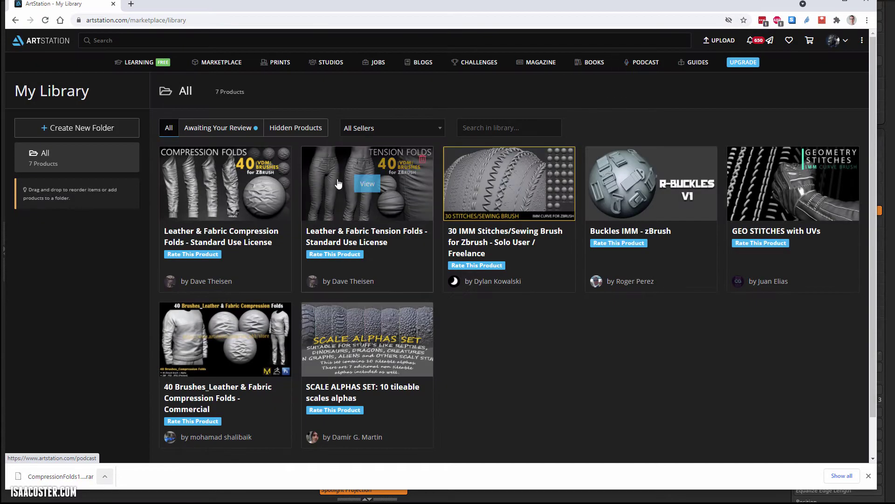
click(258, 195)
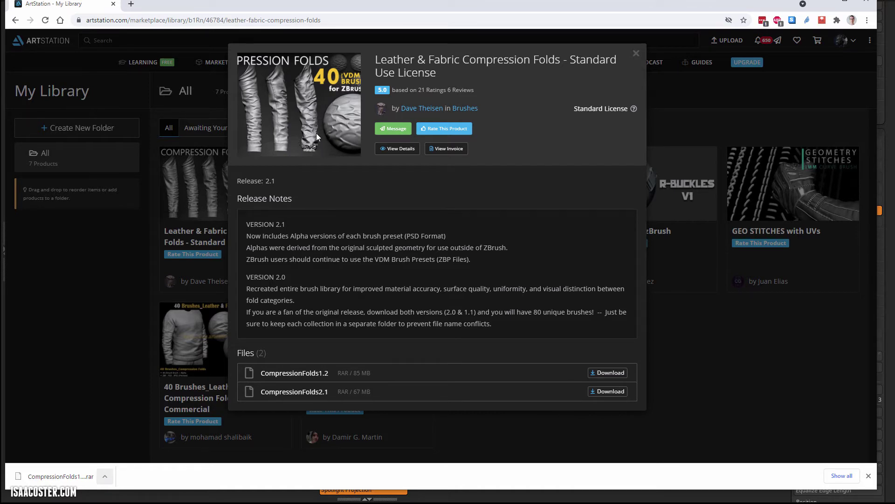
click(637, 55)
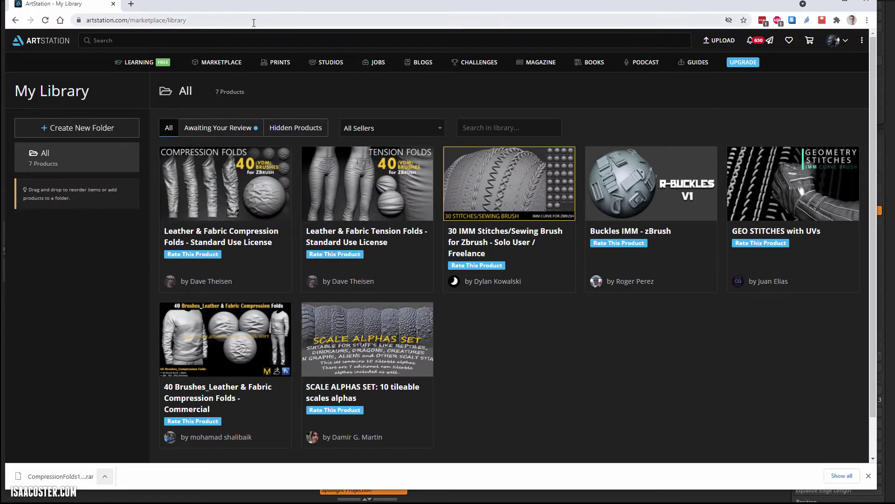
Step: Return to ZBrush and examine the isolated knee joint's outer surface and inner opening
drag(351, 2, 0, 4)
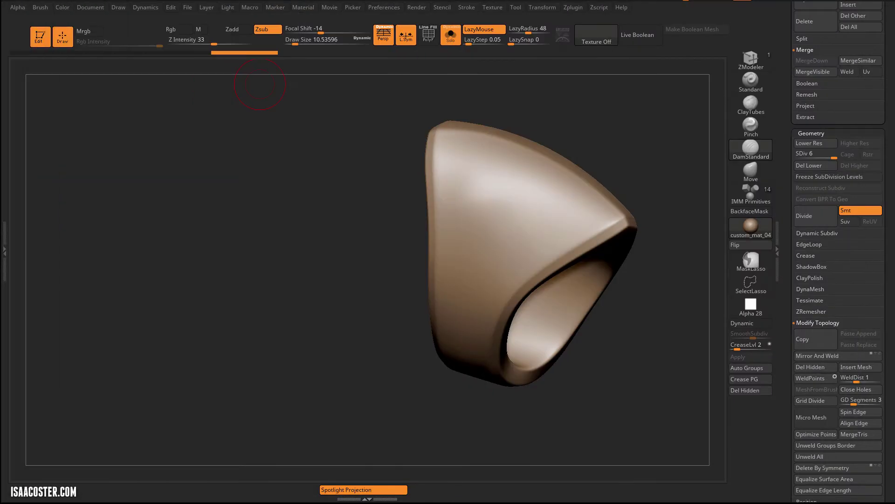
drag(124, 179, 704, 107)
drag(580, 196, 532, 219)
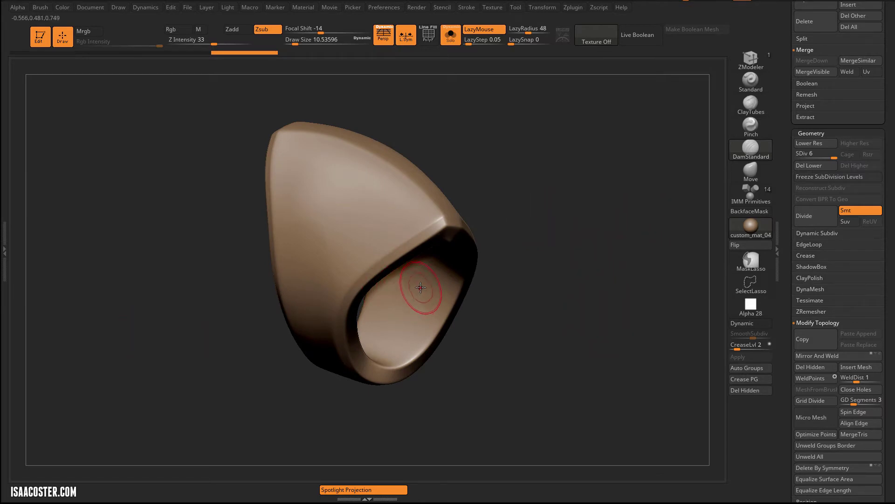
Step: Load the CP_ZZ_Denim brush from the Cloth_Compression folder of the brush library
drag(516, 282, 530, 276)
drag(535, 324, 579, 226)
mouse_move(627, 213)
alt+mouse_down()
mouse_move(624, 220)
mouse_move(616, 202)
alt+mouse_up()
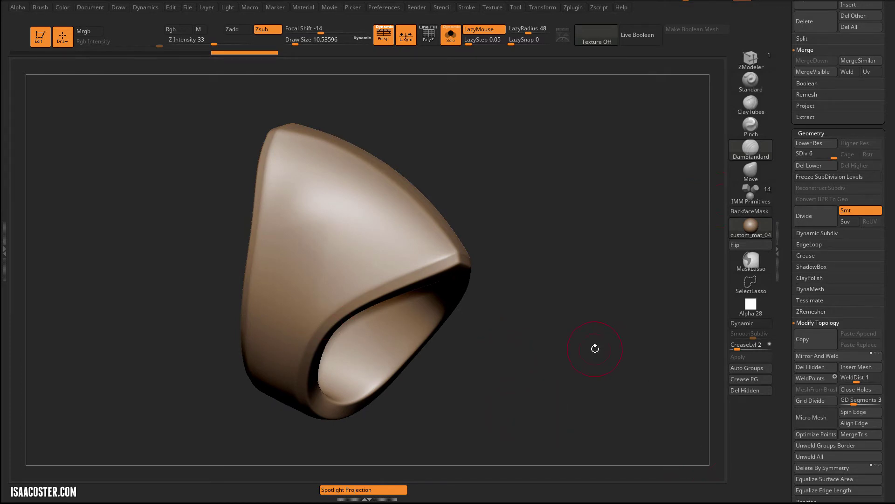
key(comma)
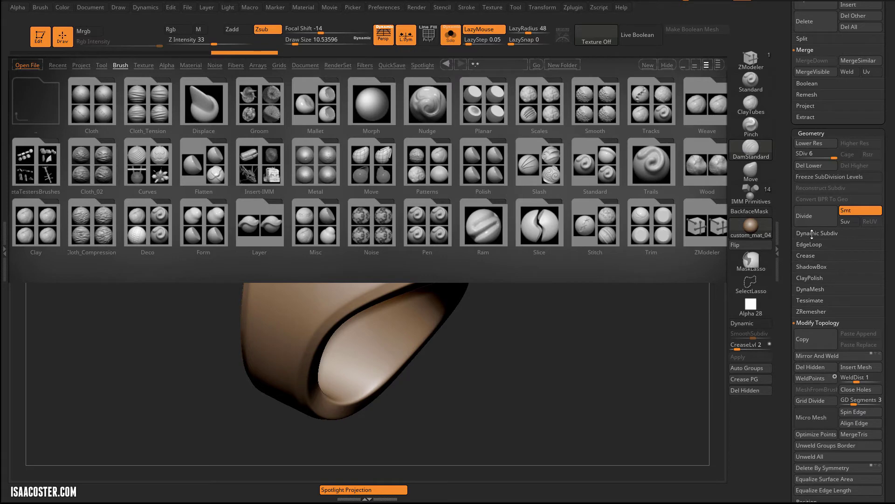
click(760, 159)
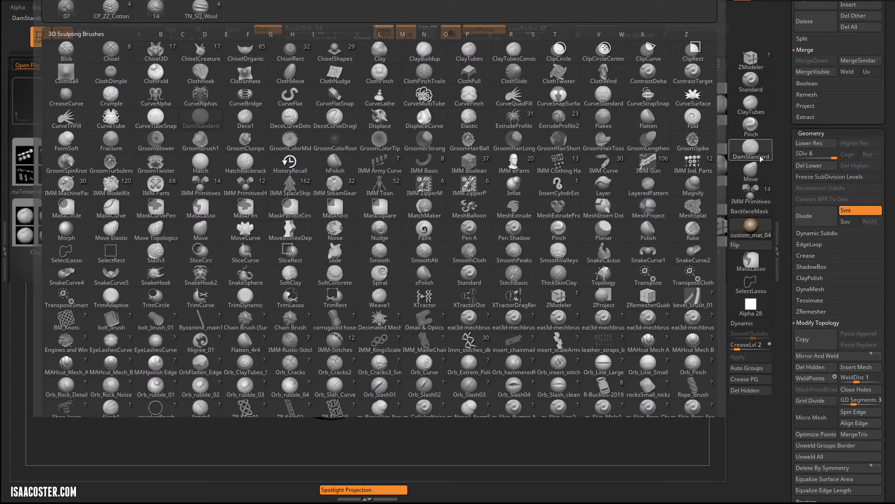
key(b)
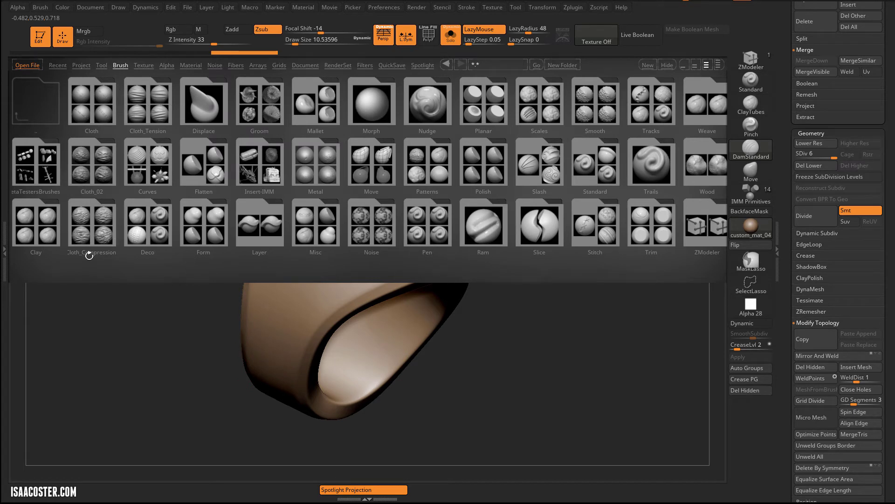
click(155, 108)
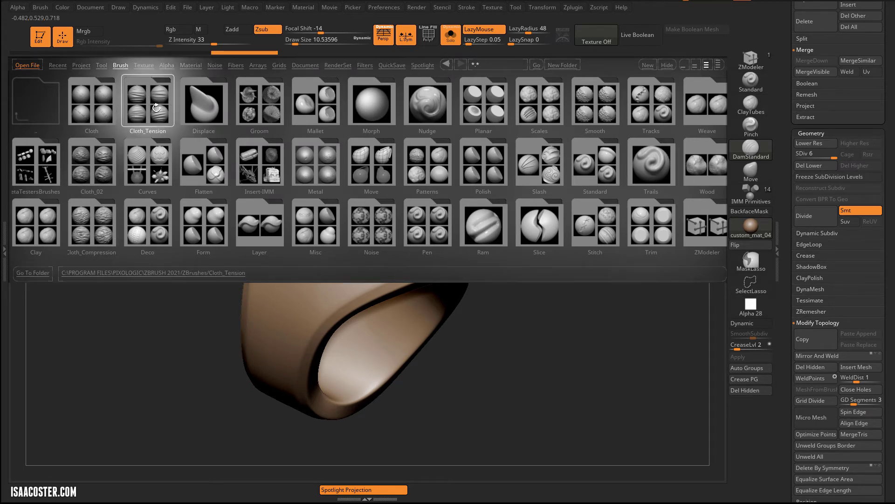
double_click(93, 224)
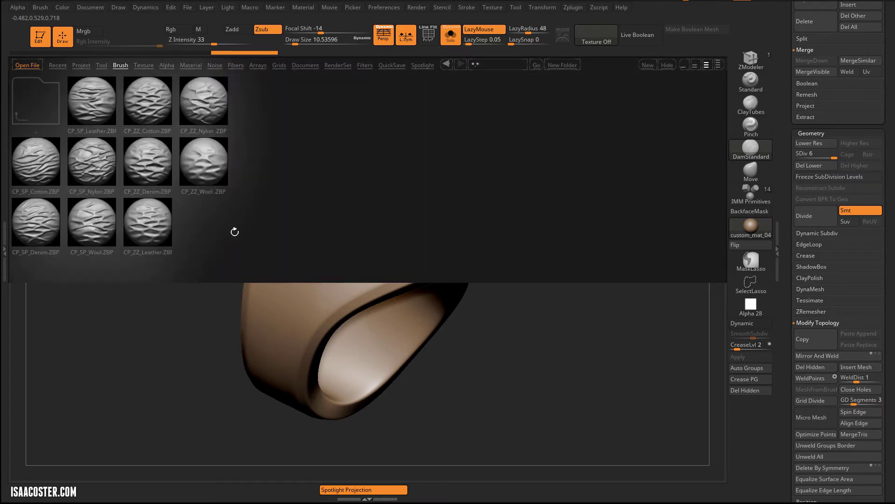
double_click(149, 162)
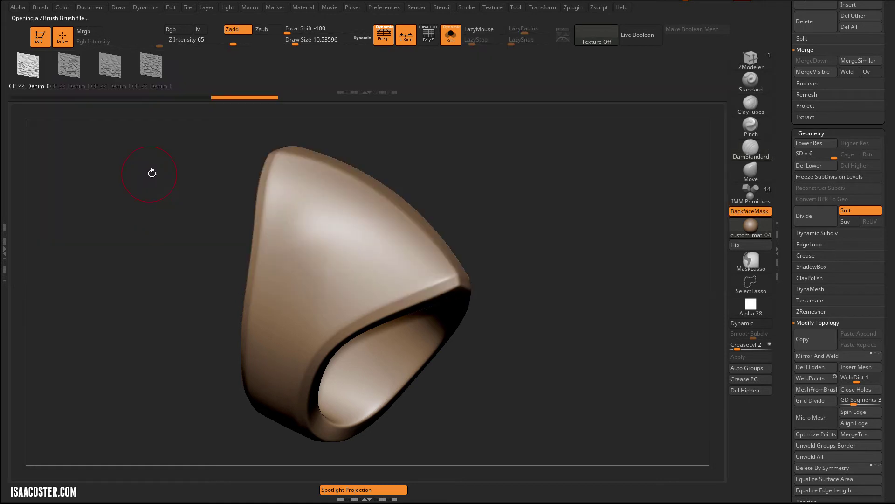
Step: Turn off Solo to show the knee joint in place on the whole front leg
drag(156, 290, 163, 266)
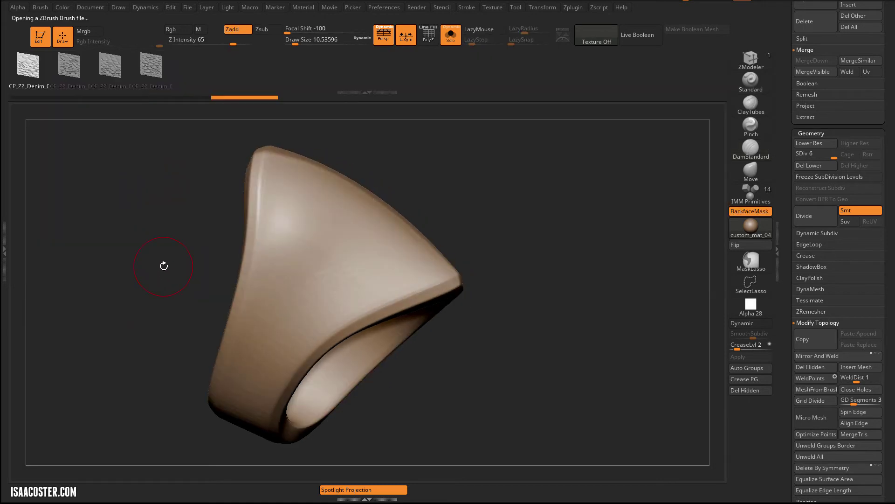
click(451, 35)
drag(574, 226, 573, 176)
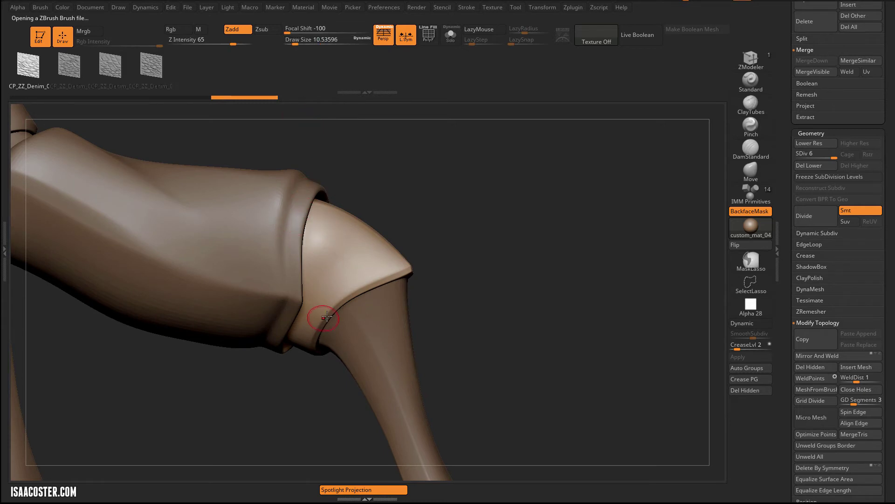
Step: Try stamping denim compression folds across the lower outer side of the knee joint
mouse_move(326, 317)
mouse_down()
mouse_move(353, 258)
mouse_move(372, 267)
mouse_up()
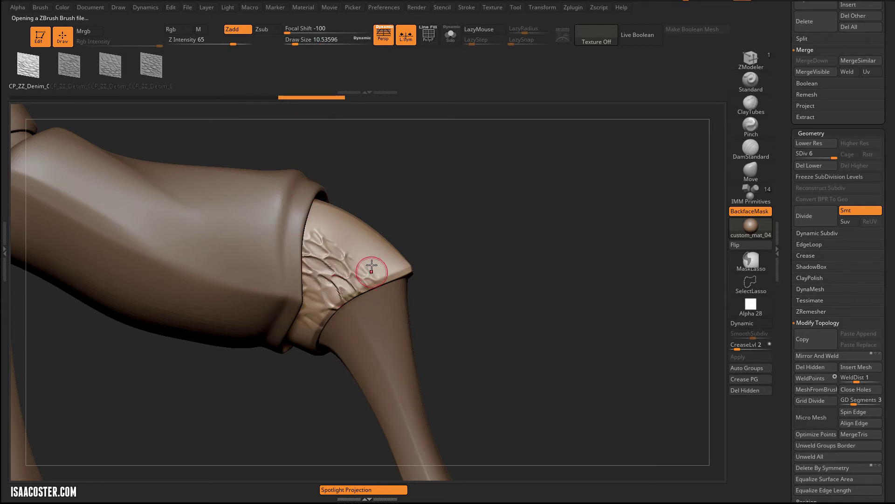
mouse_move(518, 275)
mouse_down()
mouse_move(527, 231)
mouse_move(513, 281)
mouse_up()
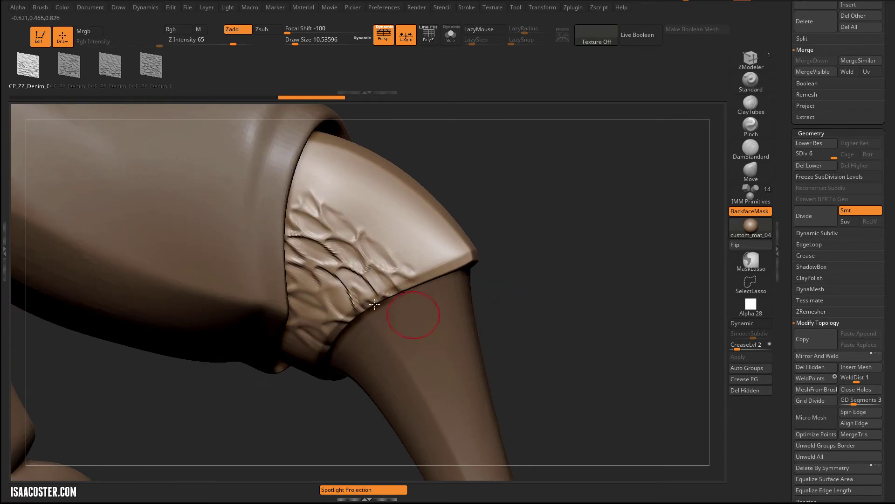
key(ctrl+z)
Step: Divide the knee joint to subdivision level 7 and set the brush's focal shift to 0
key(ctrl+d)
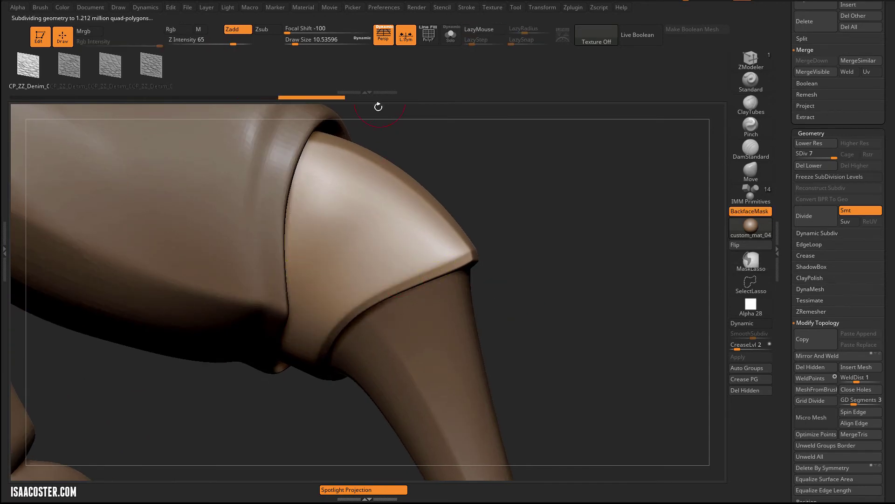
drag(290, 30, 326, 36)
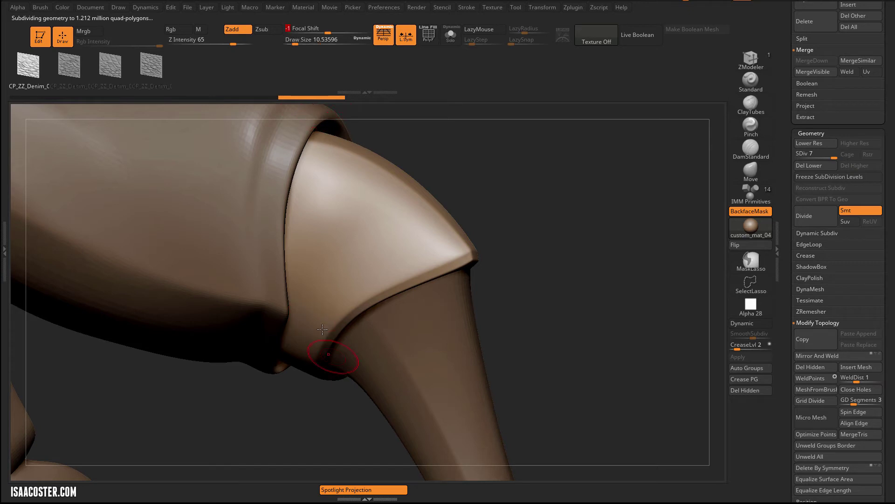
Step: Try a softer compression-fold stroke on the knee joint's lower end, and undo the test strokes
mouse_move(309, 308)
mouse_down()
mouse_move(336, 298)
mouse_move(351, 336)
mouse_move(374, 342)
mouse_move(364, 354)
mouse_move(285, 362)
mouse_move(328, 344)
mouse_up()
key(ctrl+z)
key(ctrl+z)
key(ctrl+z)
key(ctrl+z)
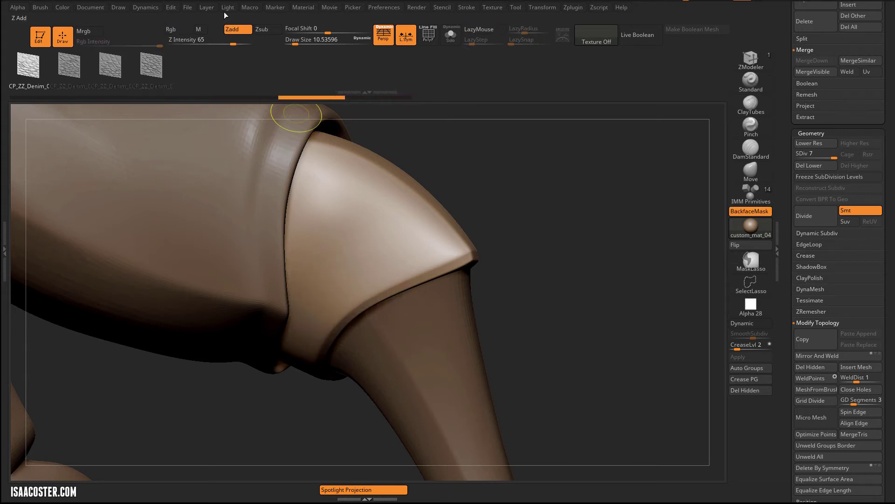
Step: Set the brush's Z Intensity to 75 and try compression folds on the knee joint, checking both front legs
drag(232, 39, 237, 39)
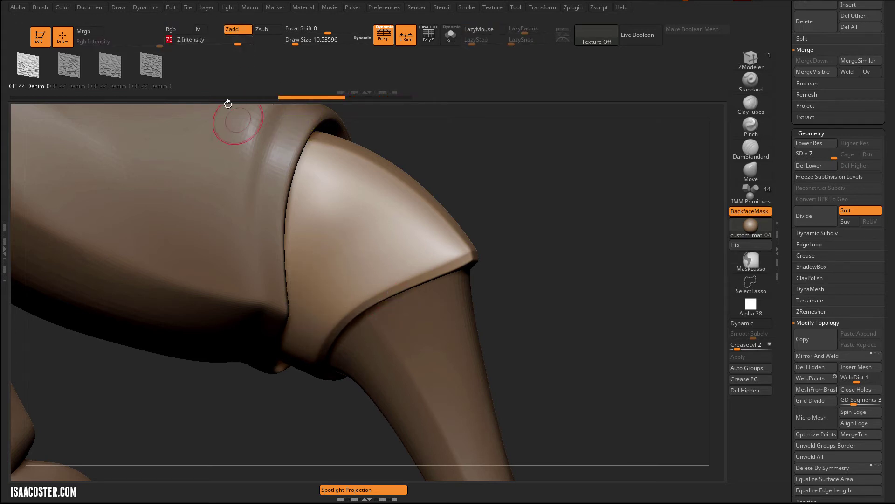
drag(341, 325, 397, 347)
ctrl+right_drag(601, 313, 453, 248)
drag(459, 268, 463, 286)
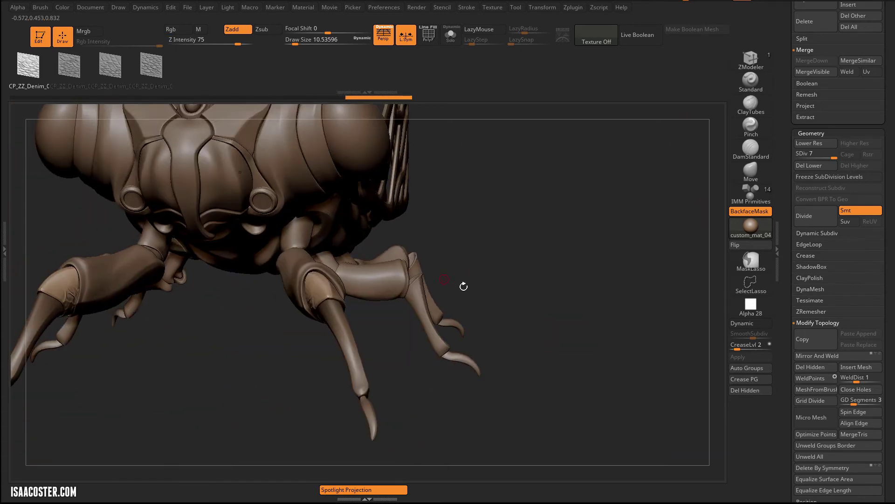
drag(521, 256, 565, 246)
drag(522, 315, 488, 304)
drag(381, 246, 286, 194)
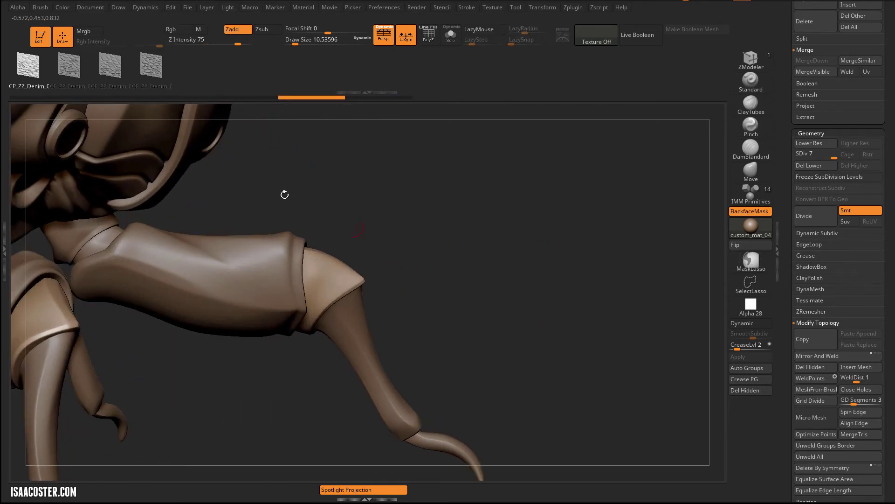
Step: Stamp folds over the knee joint's lower outer side with the second CP_ZZ_Denim variant, and inspect the joint in isolation
click(68, 65)
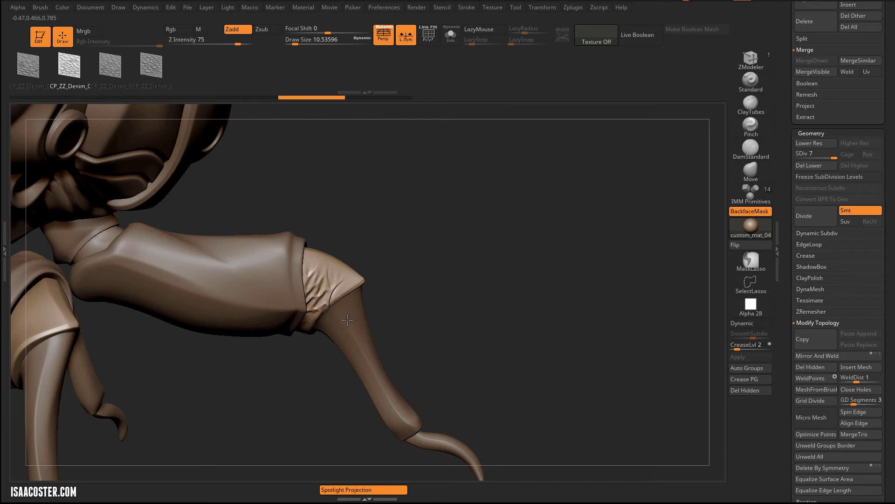
mouse_move(348, 319)
mouse_down()
mouse_move(310, 284)
mouse_move(315, 308)
mouse_move(324, 303)
mouse_up()
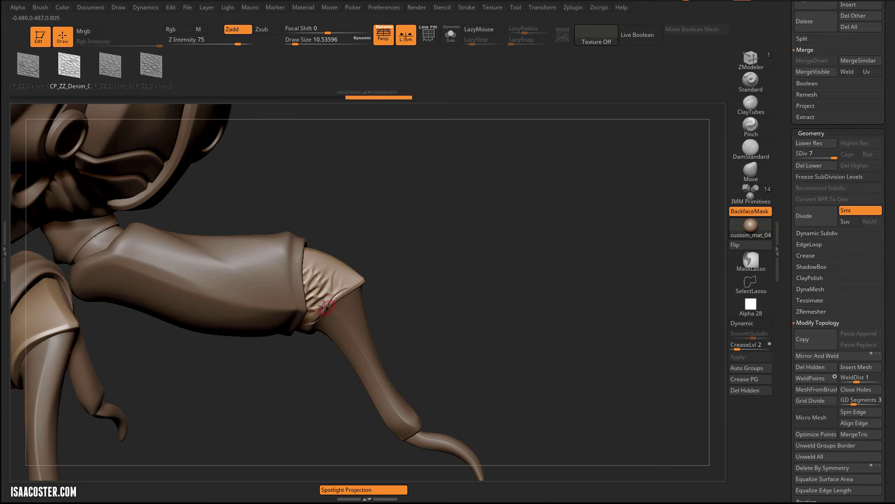
drag(328, 259, 314, 257)
mouse_move(310, 315)
mouse_down()
mouse_move(350, 332)
mouse_move(407, 310)
mouse_move(405, 221)
mouse_up()
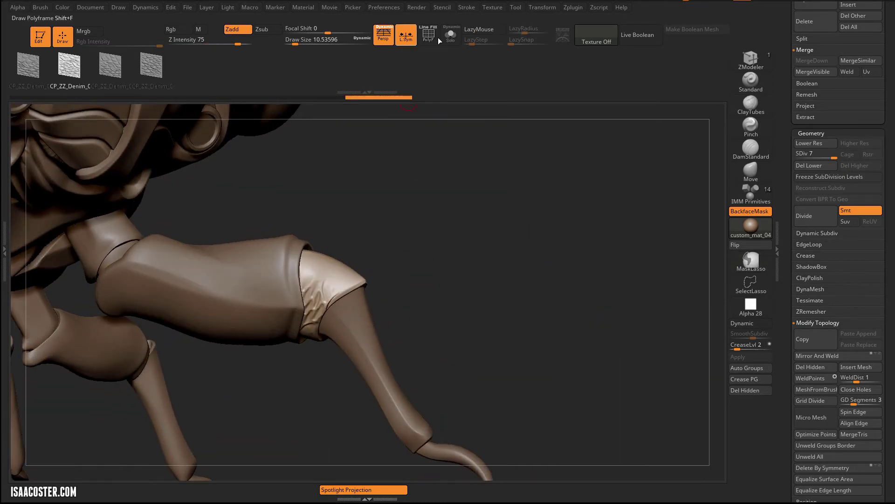
click(451, 35)
drag(461, 204, 490, 313)
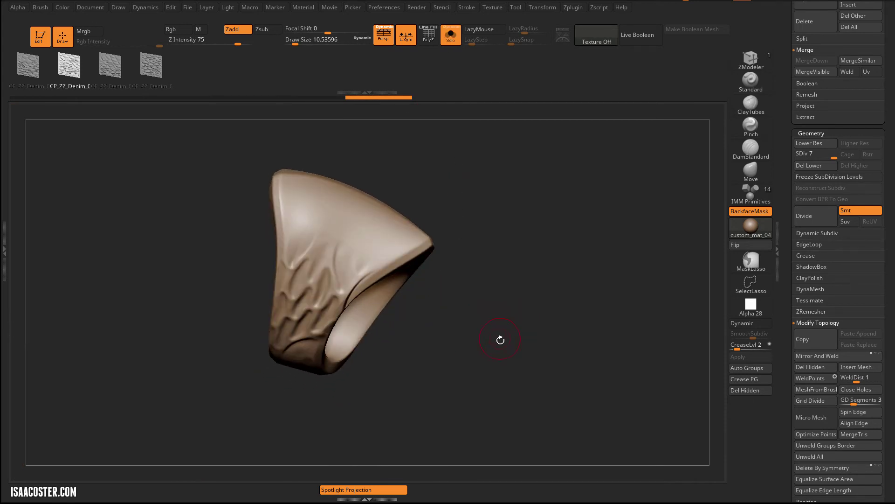
Step: Restore the full model and stamp compression folds onto the lower inner side of the knee joint
click(452, 33)
alt+drag(550, 216, 243, 280)
mouse_move(296, 306)
mouse_down()
mouse_move(256, 332)
mouse_move(266, 331)
mouse_up()
right_drag(266, 331, 388, 262)
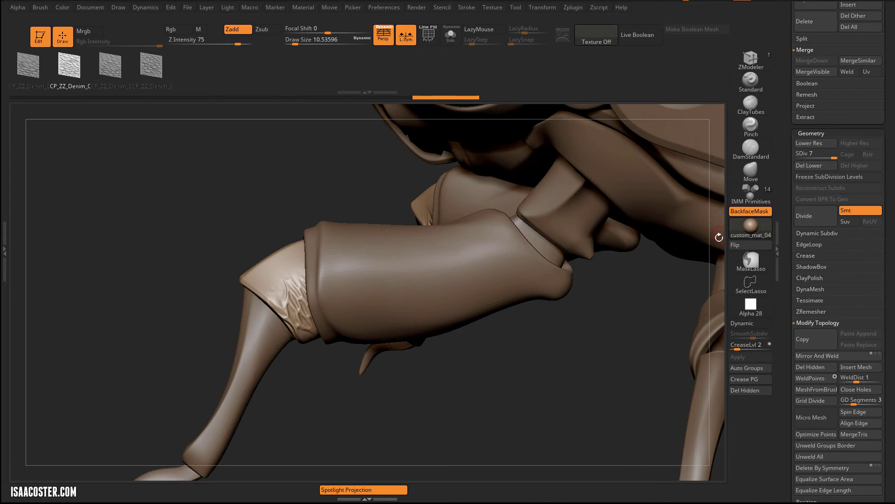
Step: Load the TN_TR_Leather brush from the Cloth_Tension folder of the brush library
key(comma)
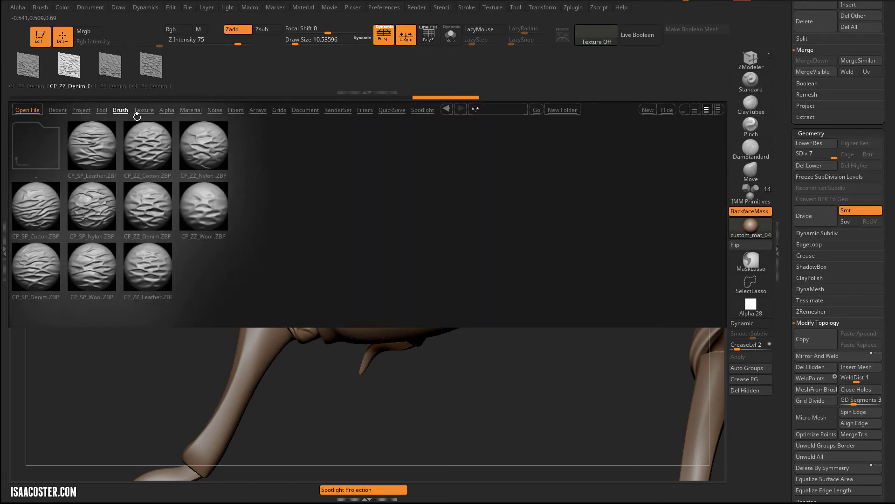
click(25, 134)
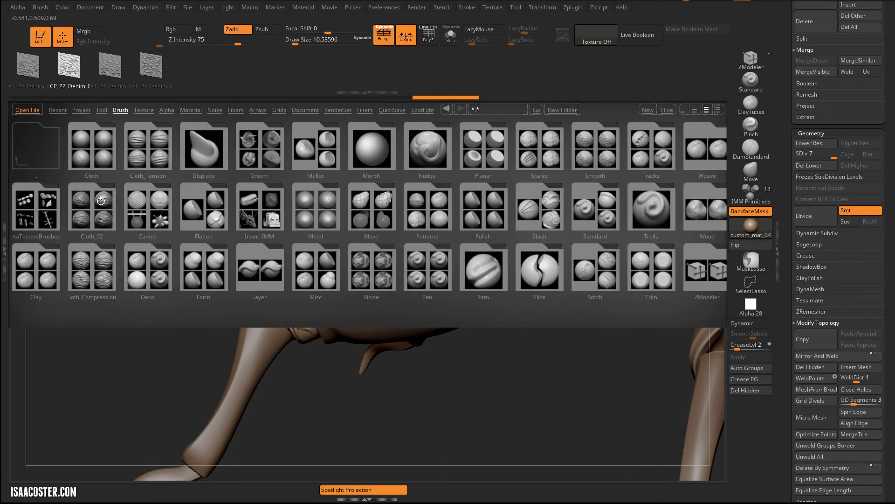
click(145, 151)
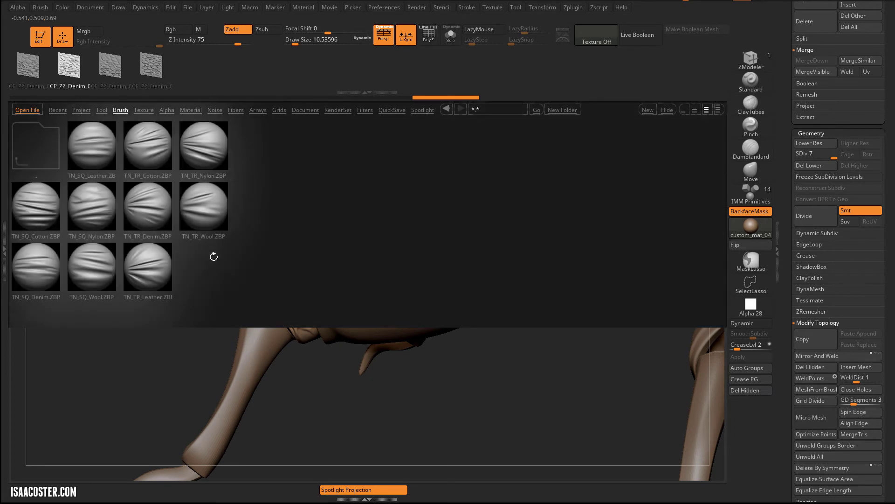
double_click(149, 269)
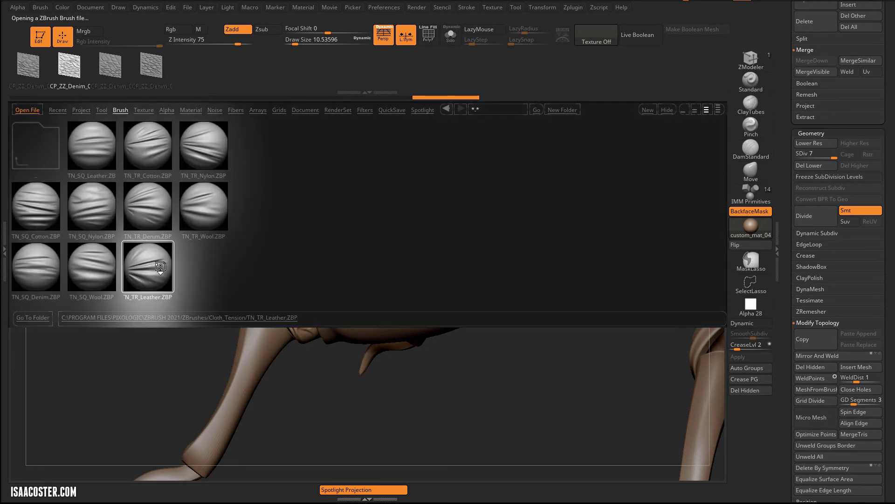
Step: Stamp leather tension folds across the upper part of the knee joint on its inner and outer sides
drag(177, 233, 168, 263)
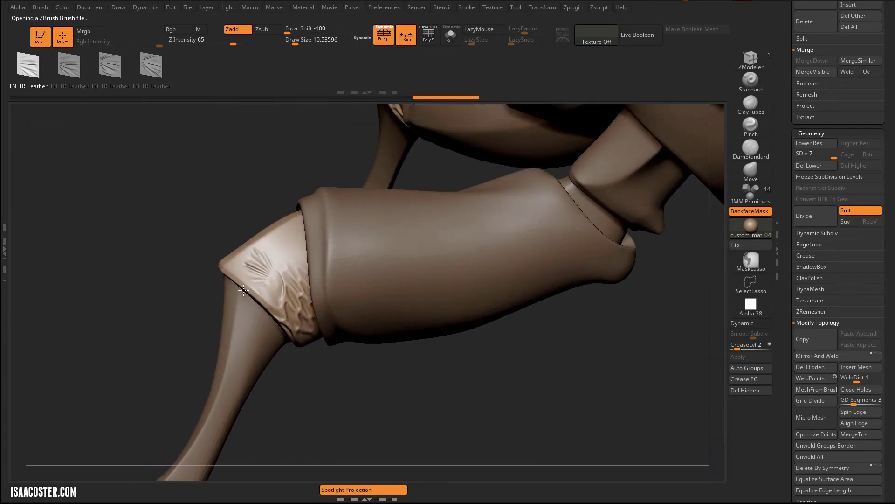
mouse_move(244, 290)
mouse_down()
mouse_move(303, 261)
mouse_move(305, 238)
mouse_move(269, 269)
mouse_move(324, 224)
mouse_up()
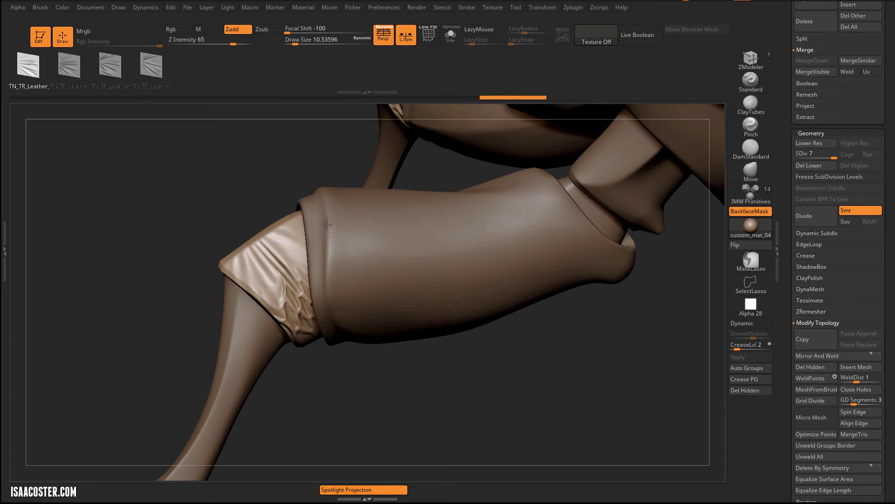
drag(204, 250, 326, 239)
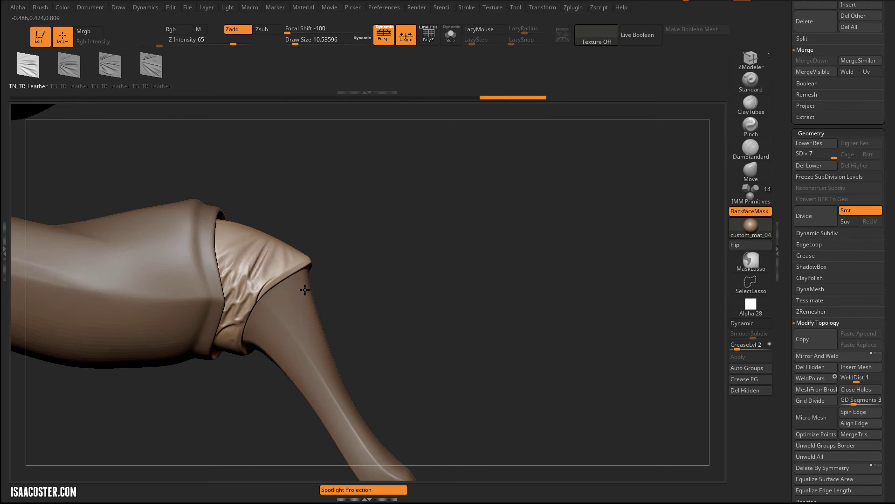
mouse_move(353, 286)
mouse_down()
mouse_move(390, 270)
mouse_move(357, 271)
mouse_up()
key(ctrl+z)
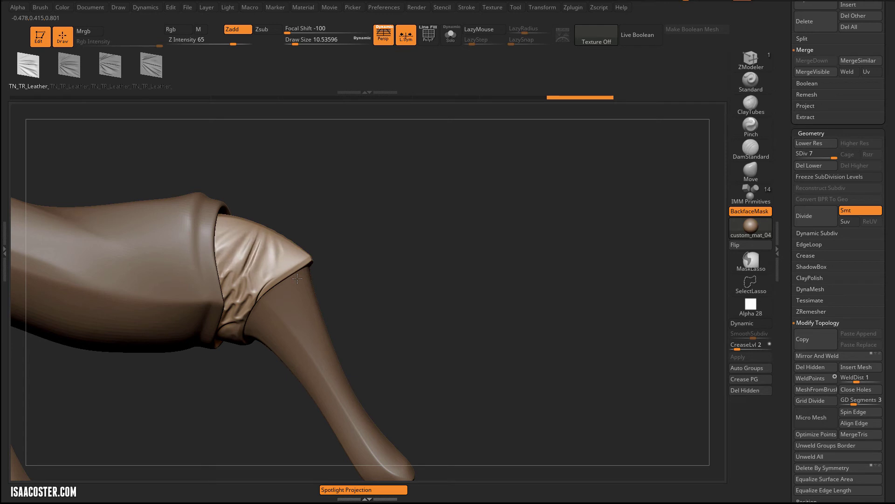
drag(366, 302, 487, 247)
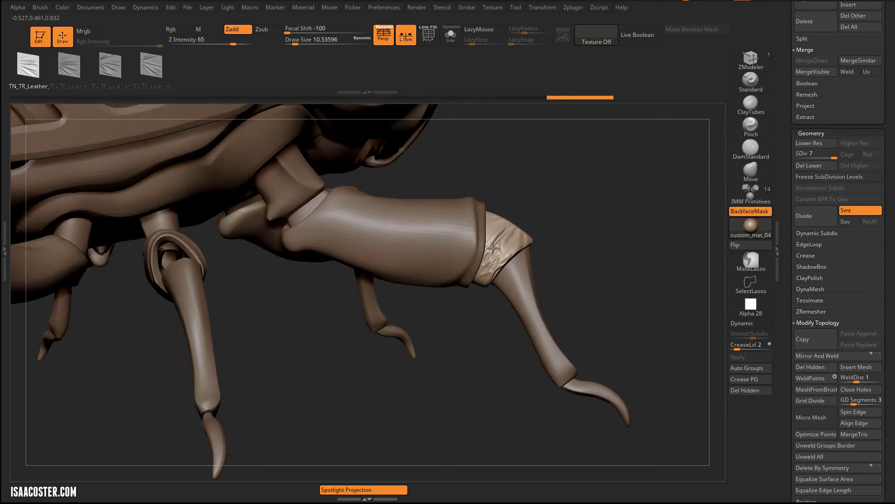
Step: Adjust the knee joint's fit around the front-leg segments with the Move brush, using draw sizes of about 37 and 22
drag(579, 210, 312, 205)
drag(297, 253, 169, 239)
drag(459, 223, 376, 281)
click(750, 174)
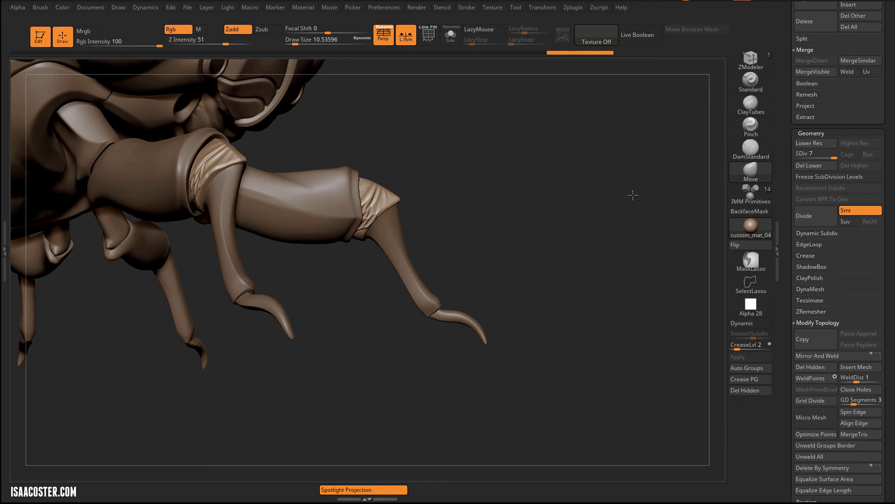
mouse_move(630, 194)
alt+mouse_down()
mouse_move(545, 162)
mouse_move(648, 203)
alt+mouse_up()
key(s)
drag(285, 255, 293, 255)
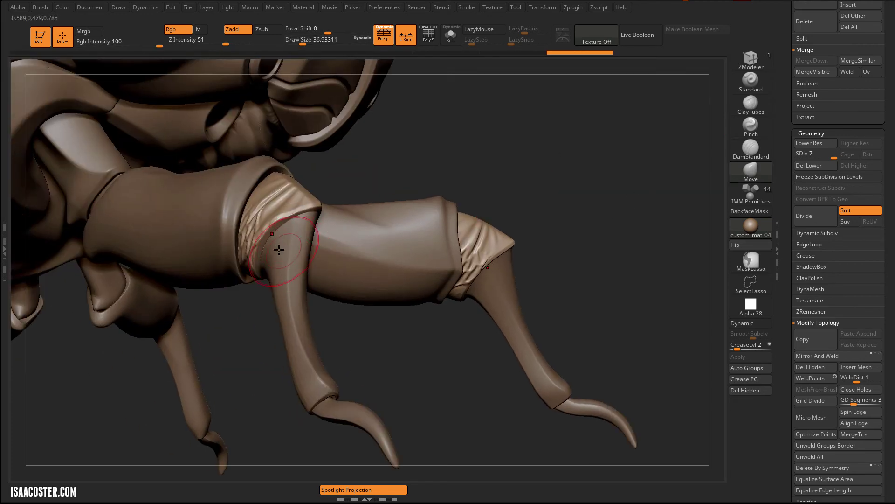
key(ctrl+z)
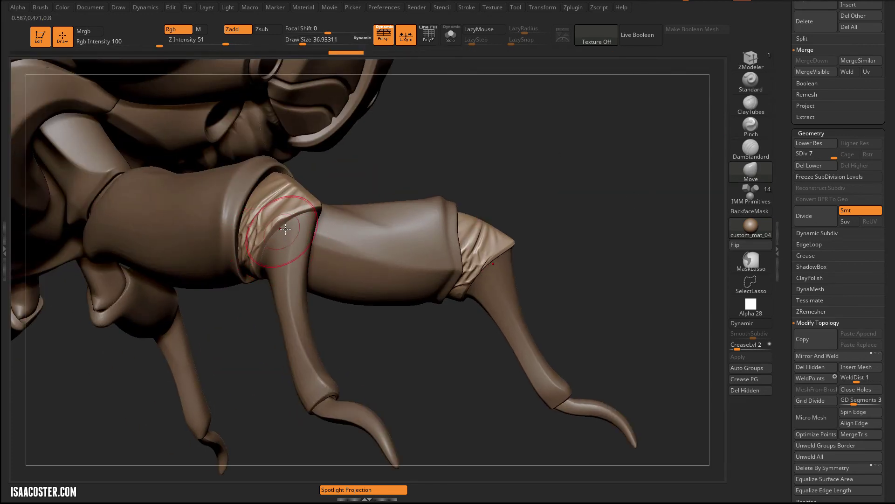
alt+click(284, 229)
mouse_move(331, 193)
mouse_down()
mouse_move(348, 172)
mouse_move(316, 104)
mouse_move(303, 127)
mouse_move(304, 174)
mouse_move(313, 140)
mouse_up()
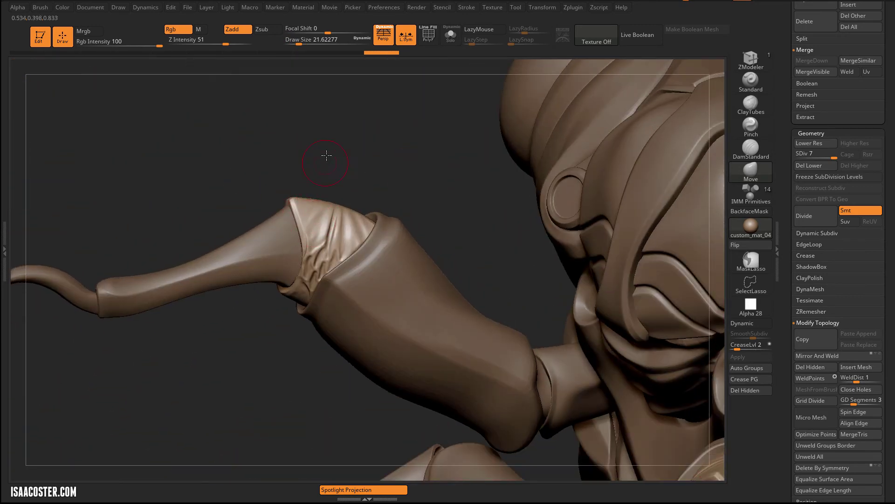
Step: Isolate the knee joint, smooth its folds near the rim and along the lower side, and restore the full model
click(451, 34)
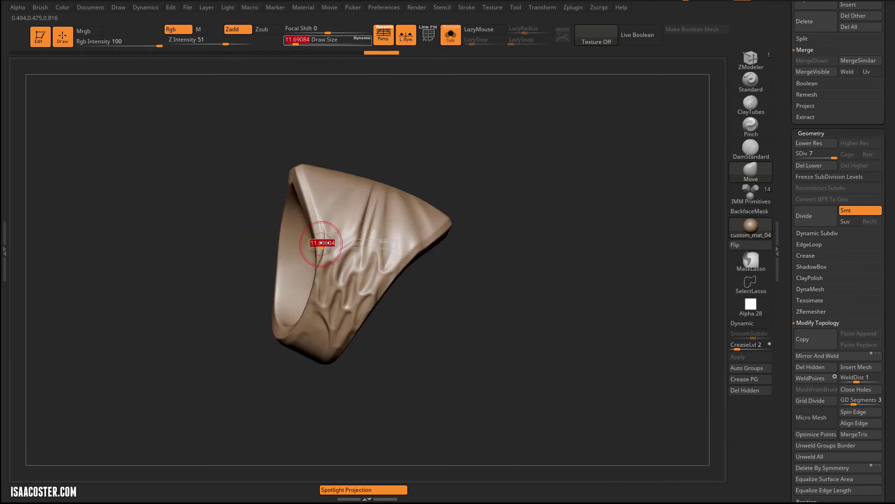
shift+drag(320, 239, 323, 256)
key(o)
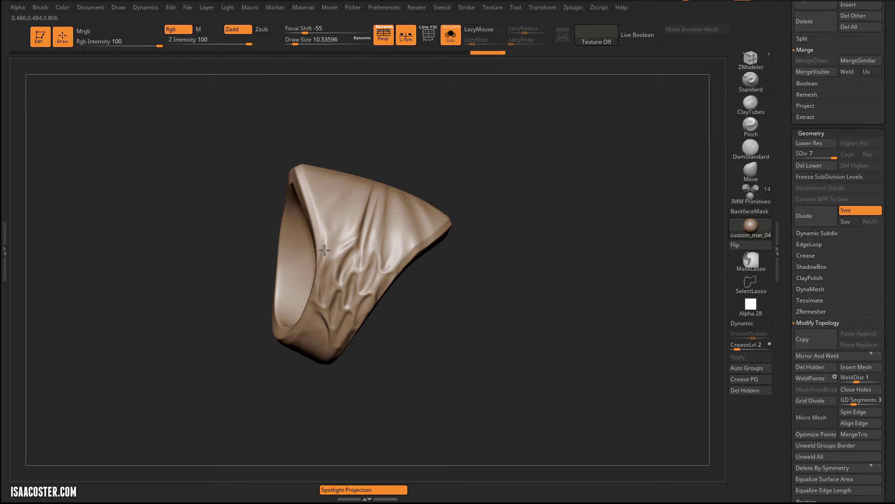
drag(392, 342, 392, 362)
shift+drag(403, 259, 367, 294)
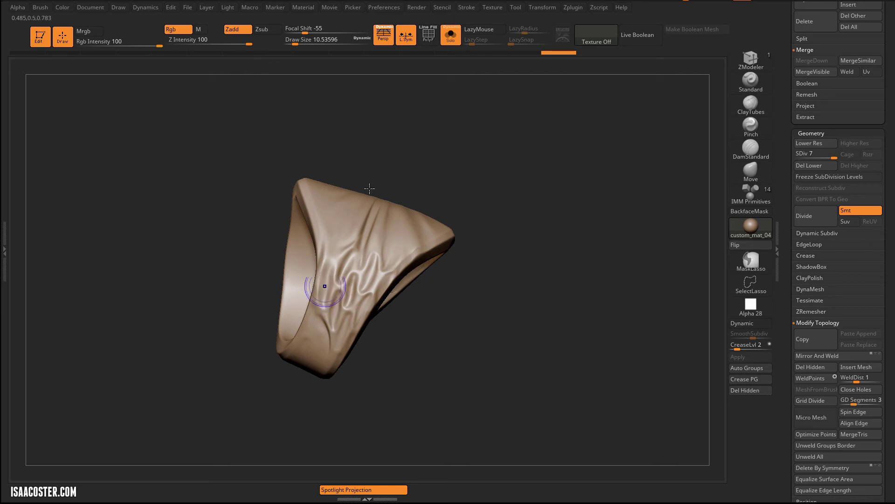
mouse_move(369, 188)
right_down()
mouse_move(482, 192)
mouse_move(394, 286)
mouse_move(390, 264)
right_up()
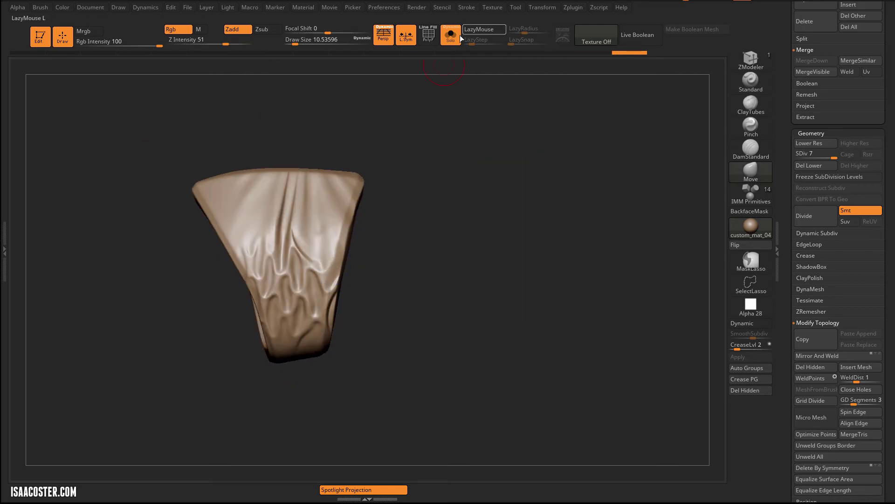
click(455, 36)
Step: Isolate the knee joint and carve a seam line parallel to its outer front edge with DamStandard at draw size 8.42
right_drag(520, 186, 679, 223)
key(b)
key(d)
key(s)
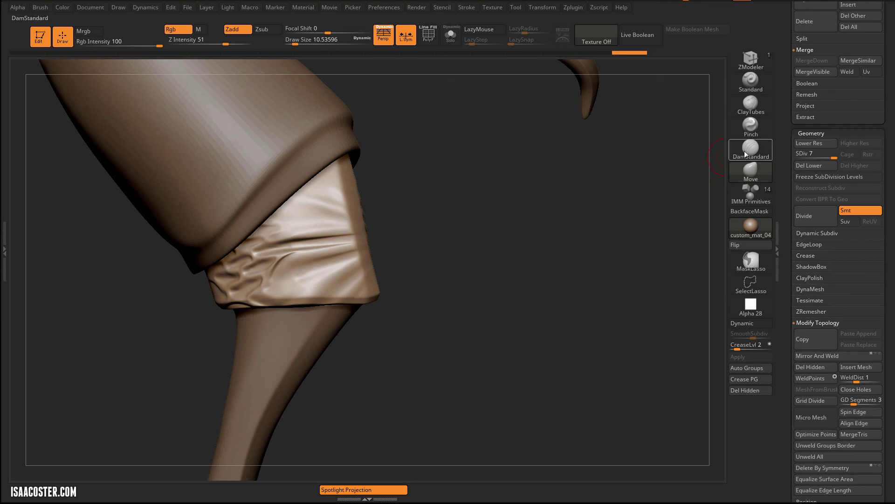
click(451, 35)
right_drag(427, 117, 429, 117)
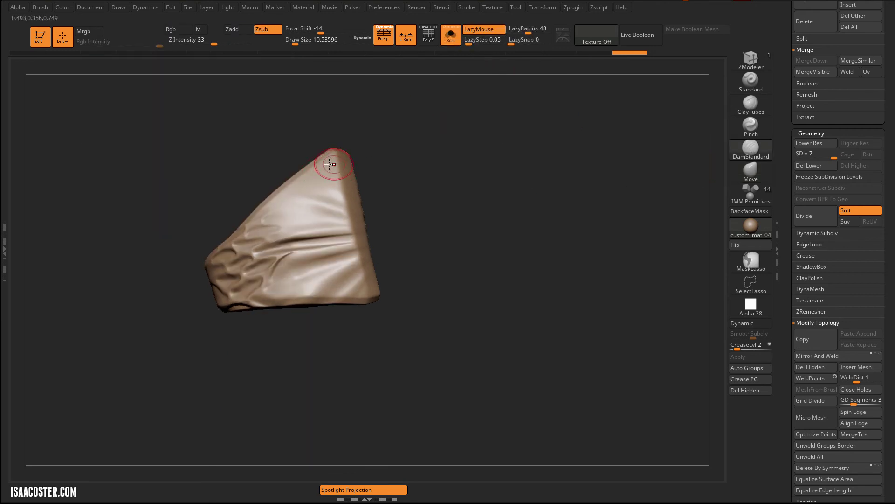
key(s)
drag(332, 164, 329, 164)
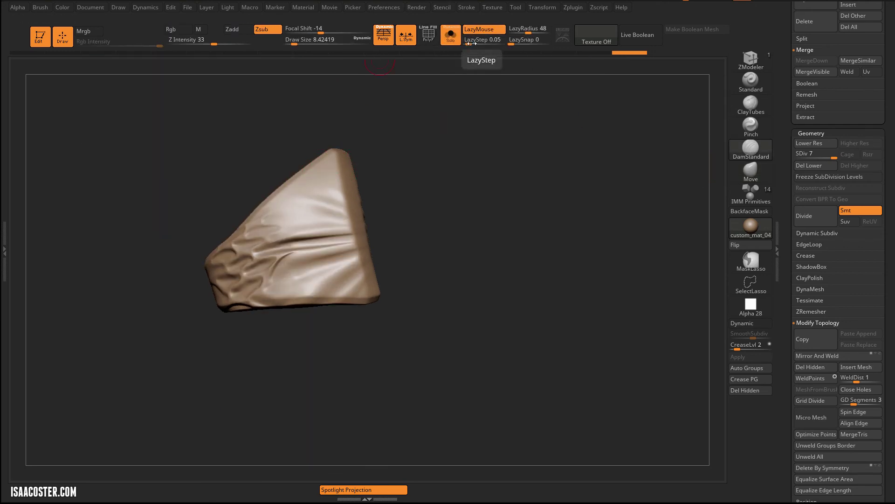
right_drag(468, 118, 314, 156)
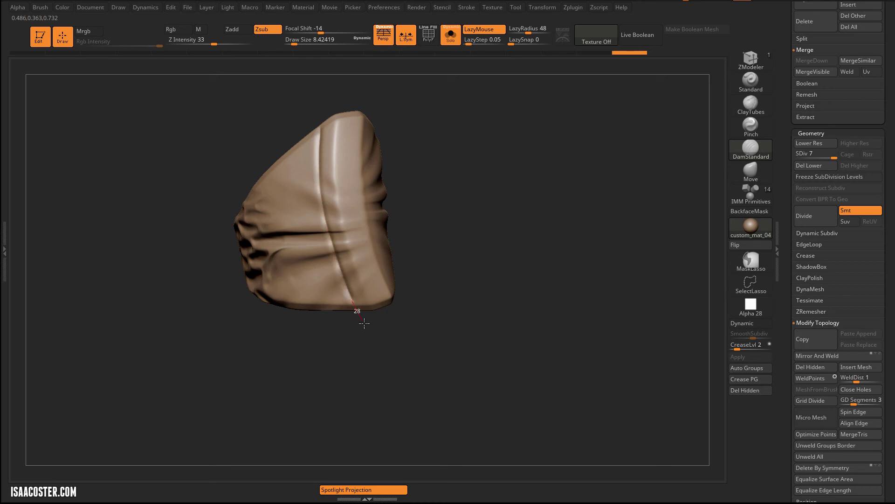
Step: Carve a matching DamStandard seam line along the front edge on the joint's opposite side
mouse_move(365, 323)
right_down()
mouse_move(399, 336)
mouse_move(476, 303)
mouse_move(416, 314)
mouse_move(343, 139)
right_up()
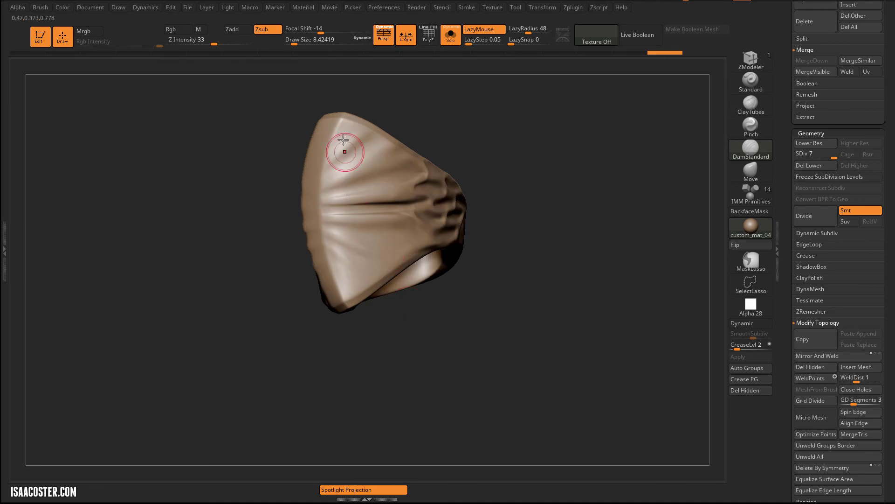
right_drag(380, 110, 356, 124)
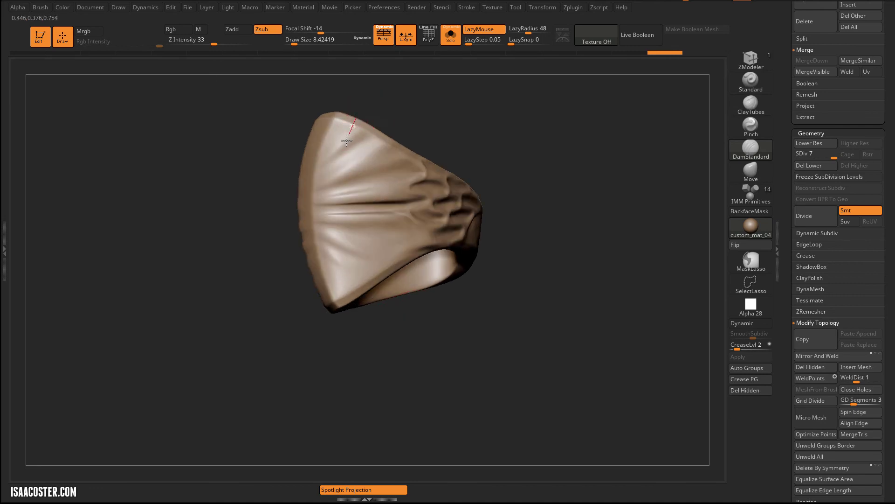
drag(336, 178, 335, 198)
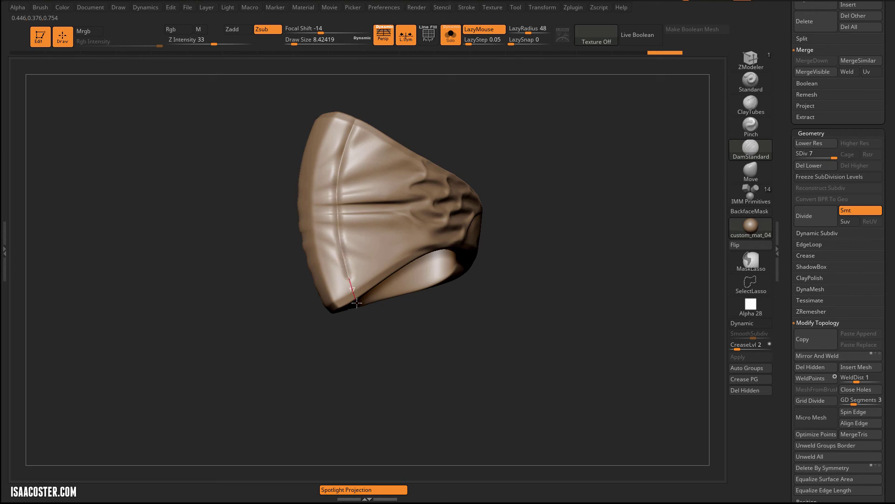
right_drag(372, 335, 404, 357)
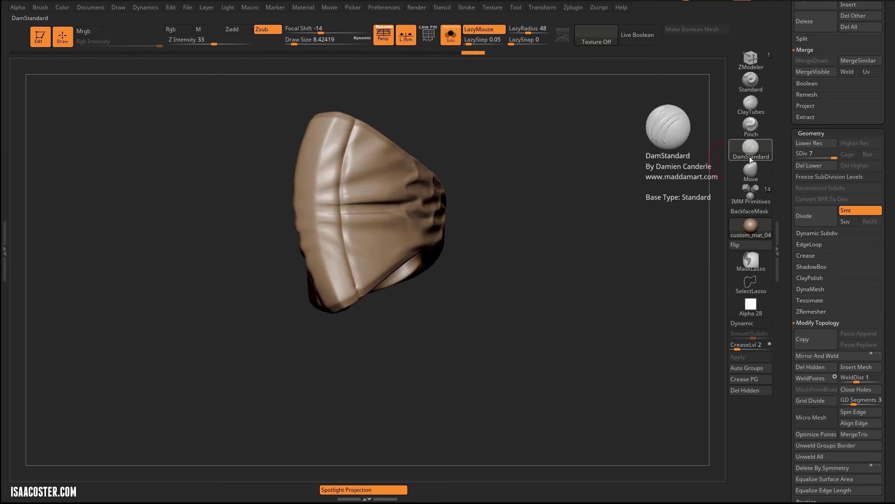
Step: Sharpen the carved seam lines on both sides of the knee joint with the Pinch brush
click(751, 149)
click(751, 131)
right_drag(480, 144, 410, 120)
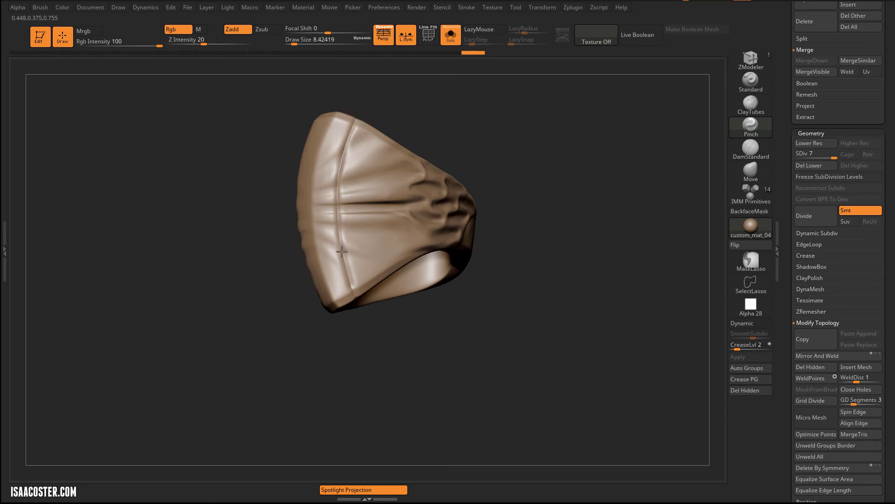
mouse_move(348, 279)
right_down()
mouse_move(432, 336)
mouse_move(409, 135)
mouse_move(358, 133)
right_up()
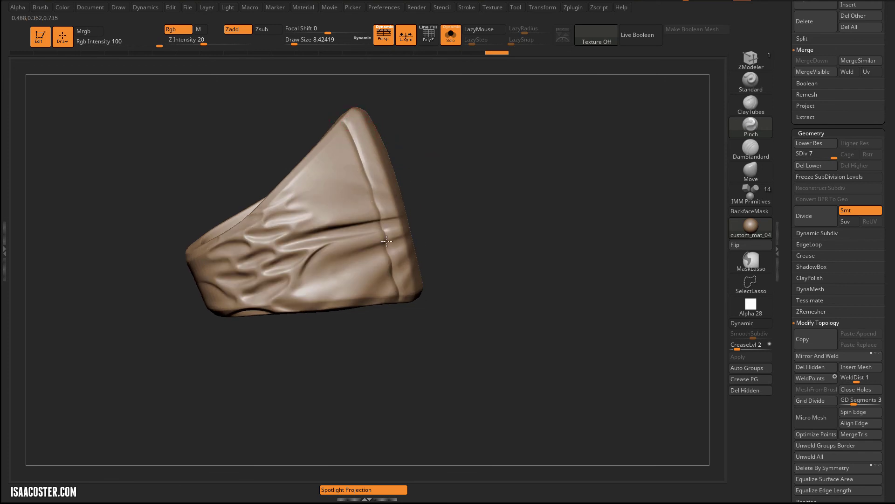
mouse_move(396, 288)
right_down()
mouse_move(496, 250)
mouse_move(496, 169)
mouse_move(463, 330)
mouse_move(497, 361)
mouse_move(526, 297)
right_up()
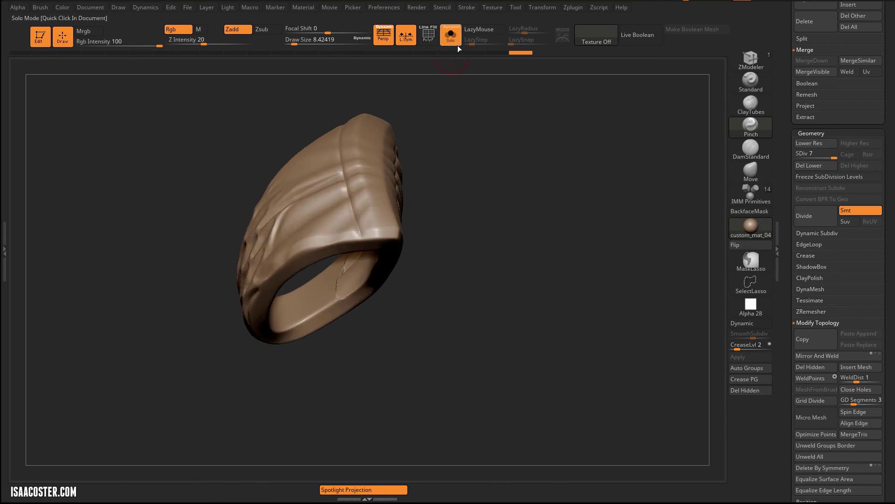
Step: Restore the full model and examine the detailed knee joints on both front legs from close up and from a distance
click(452, 39)
right_drag(451, 377, 423, 256)
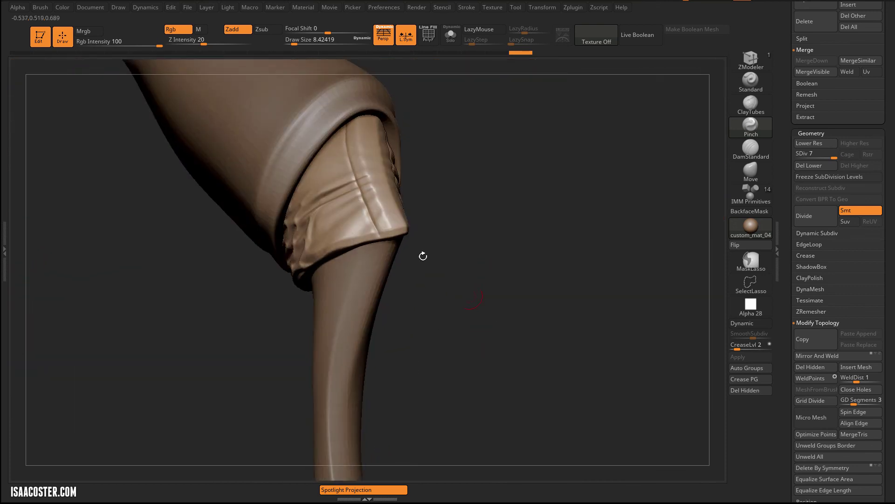
mouse_move(445, 182)
right_down()
mouse_move(457, 216)
mouse_move(371, 222)
mouse_move(429, 230)
mouse_move(447, 208)
mouse_move(483, 316)
mouse_move(395, 190)
mouse_move(492, 324)
mouse_move(428, 334)
mouse_move(364, 302)
mouse_move(366, 292)
mouse_move(360, 368)
mouse_move(536, 232)
mouse_move(492, 161)
mouse_move(516, 160)
mouse_move(512, 212)
mouse_move(540, 190)
mouse_move(540, 167)
mouse_move(424, 253)
mouse_move(397, 260)
mouse_move(402, 310)
mouse_move(430, 246)
mouse_move(369, 213)
right_up()
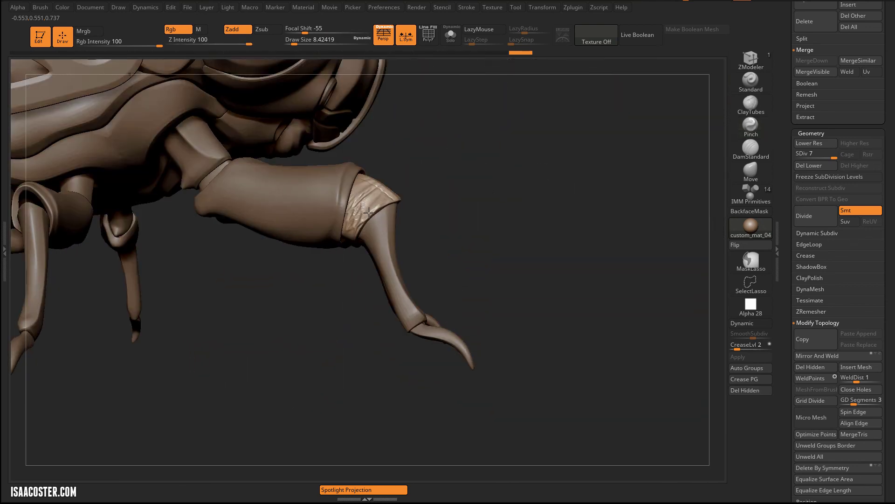
key(b)
key(p)
key(i)
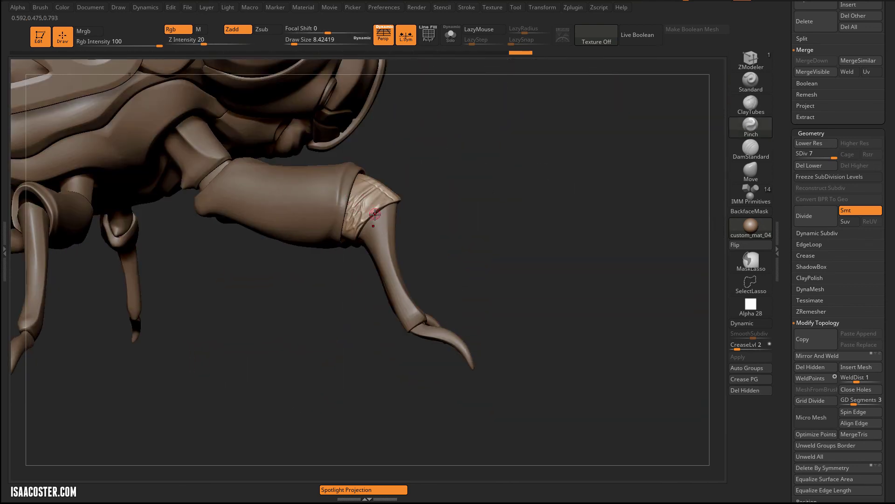
right_drag(482, 216, 213, 227)
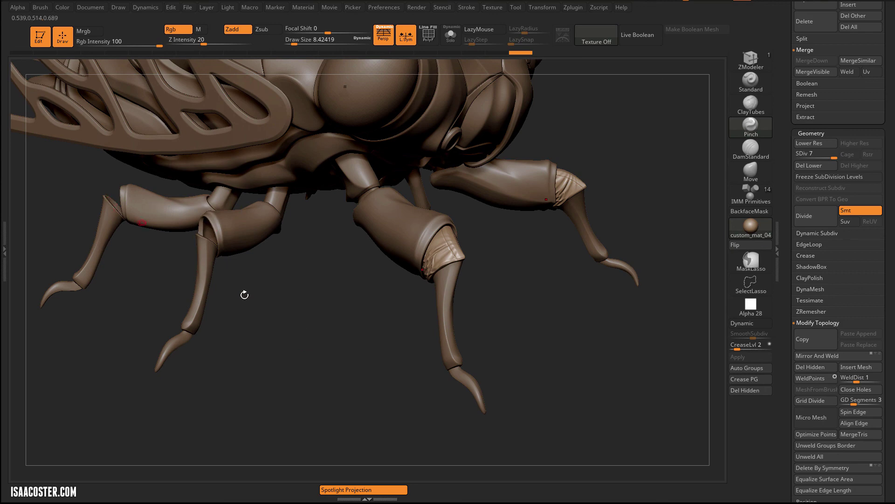
right_drag(244, 294, 341, 389)
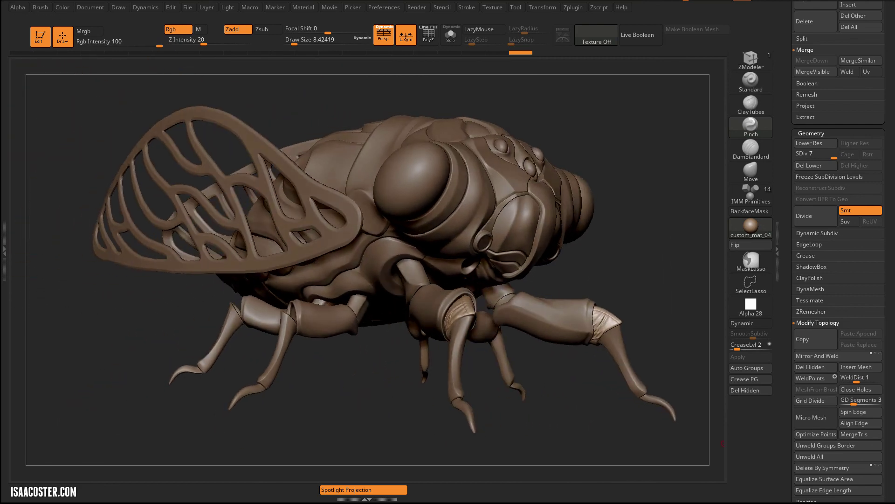